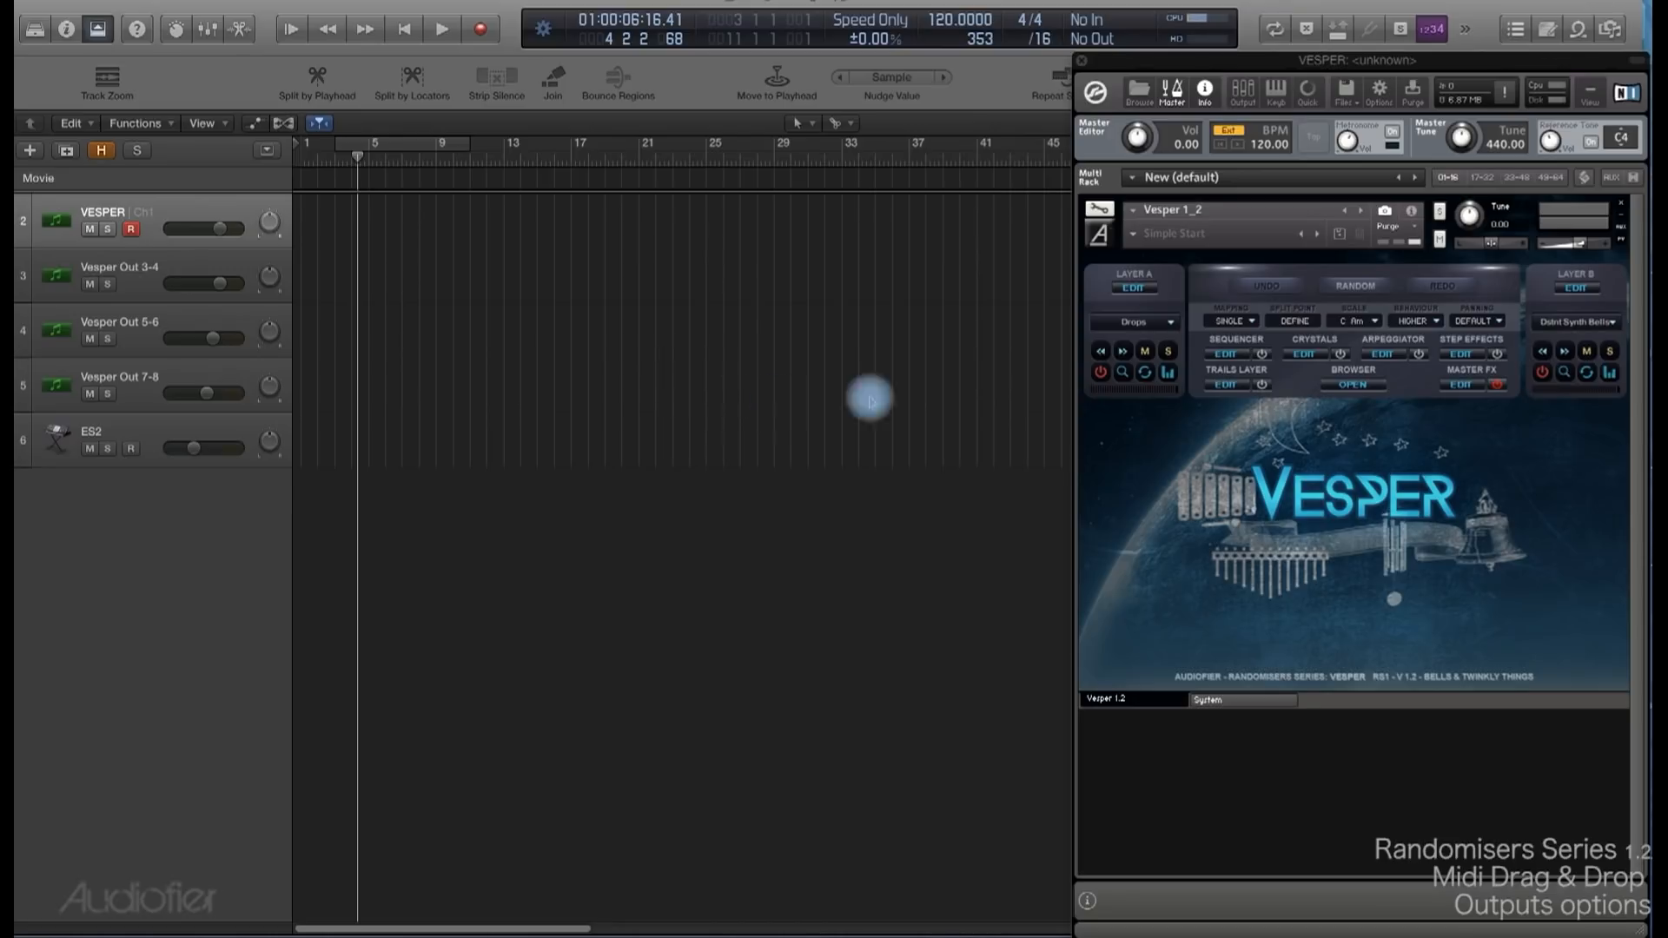
Open Vesper's step sequencer, switch on Sequence A, and record a MIDI performance on the VESPER track starting from bar 1.
click(1226, 354)
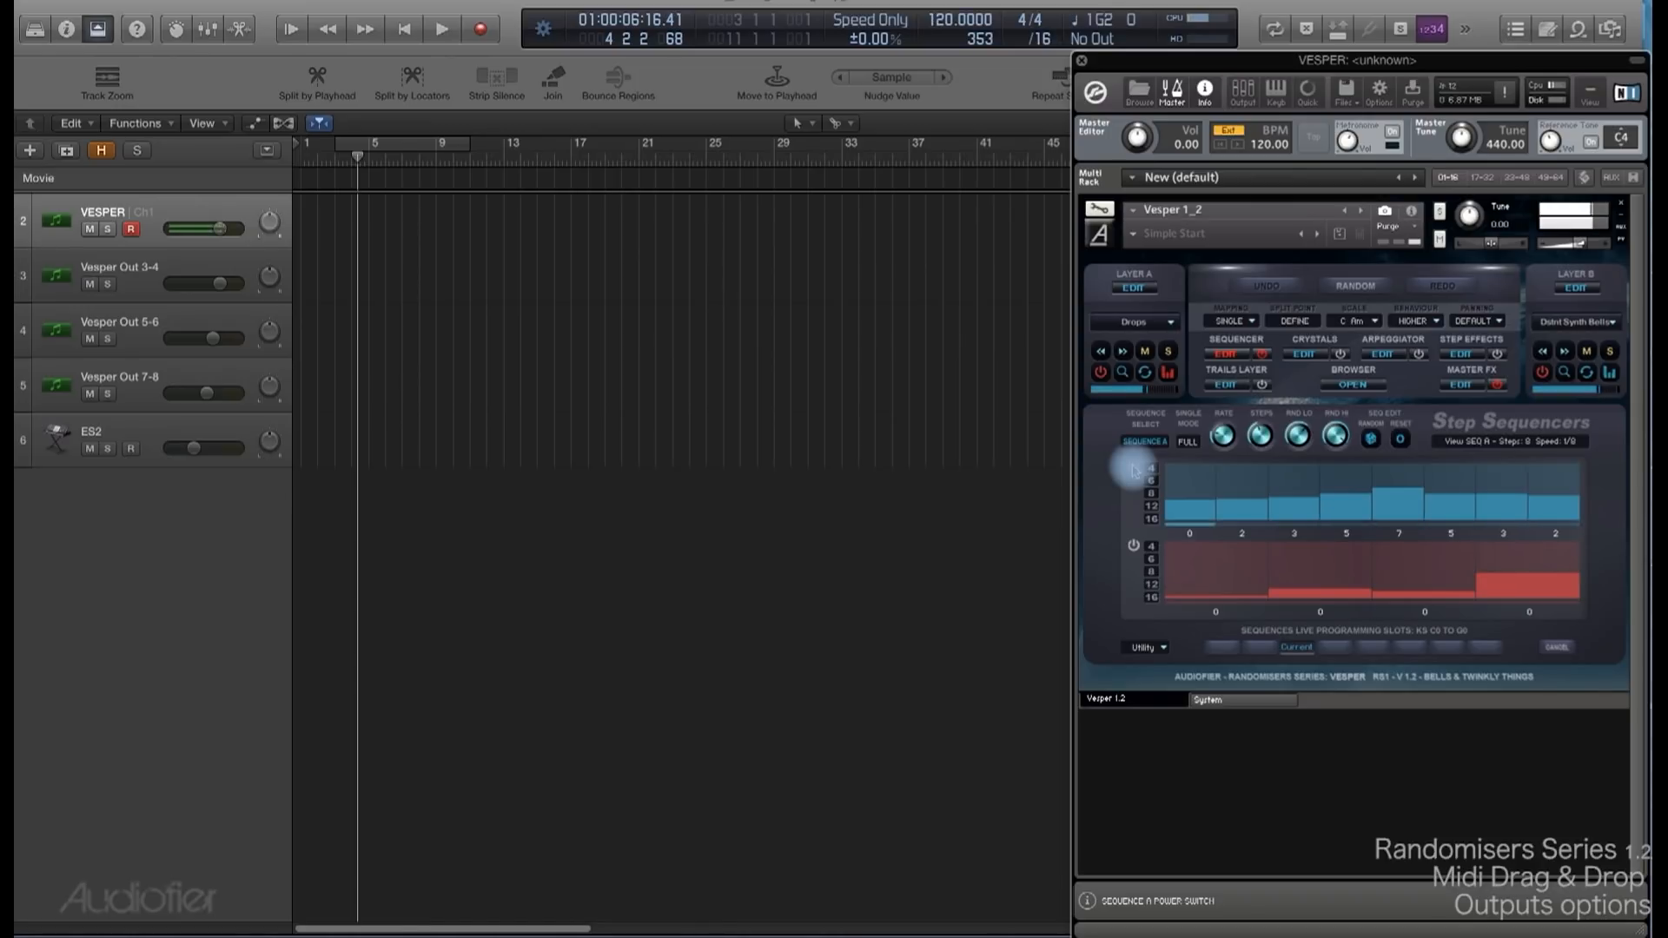
key(Return)
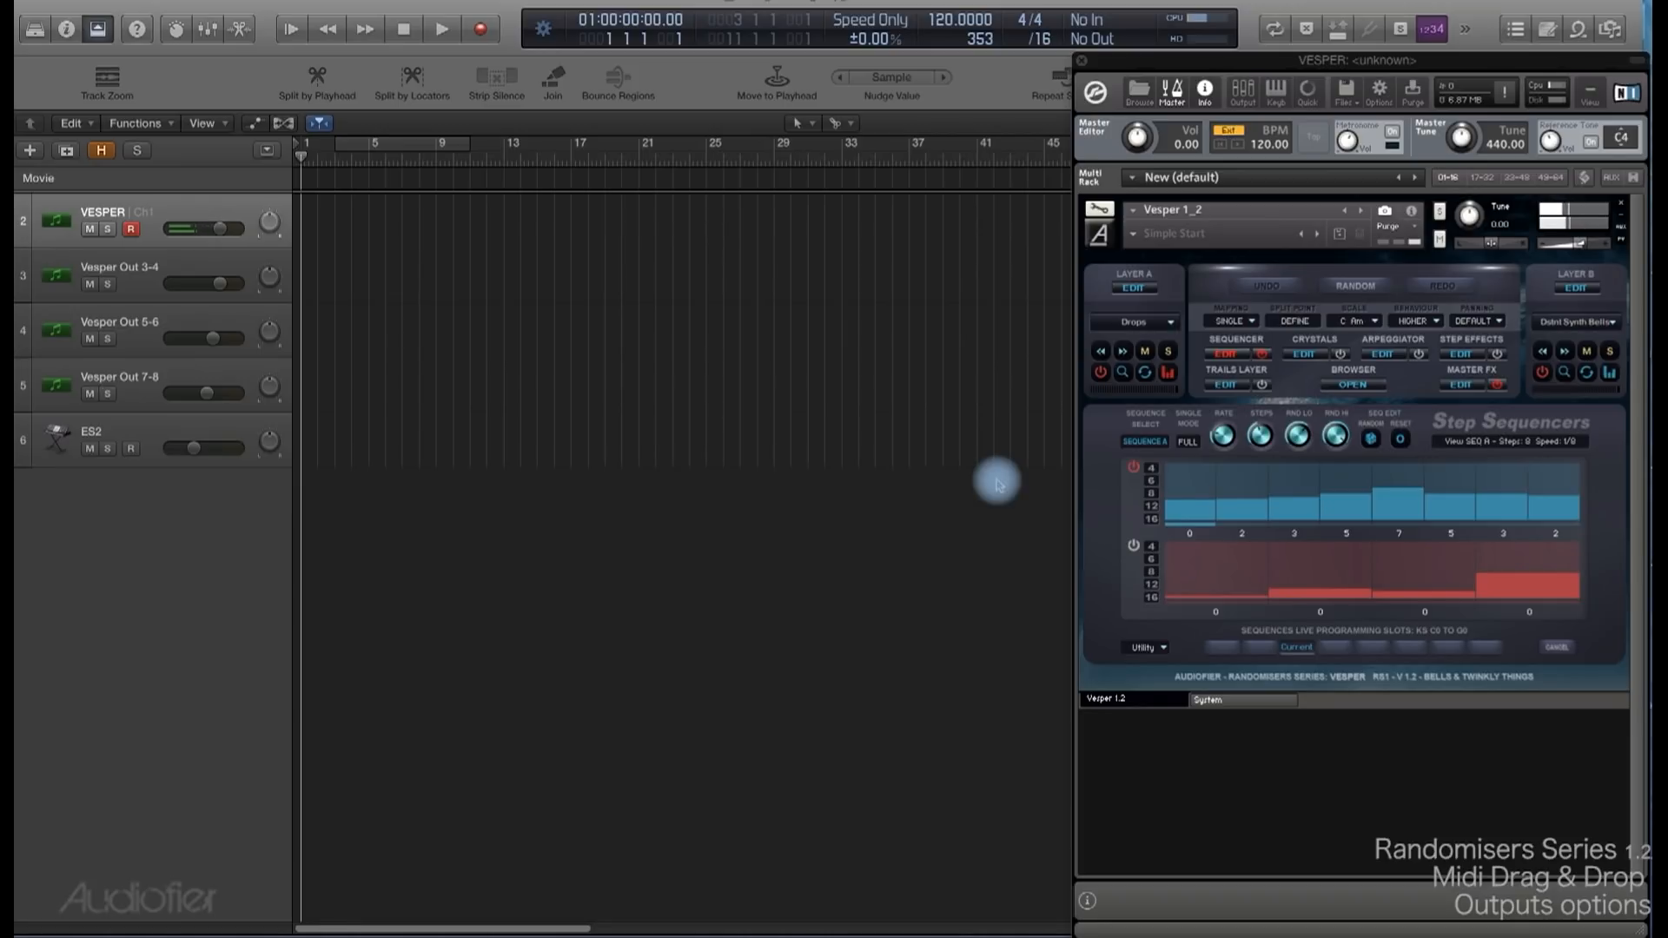
key(r)
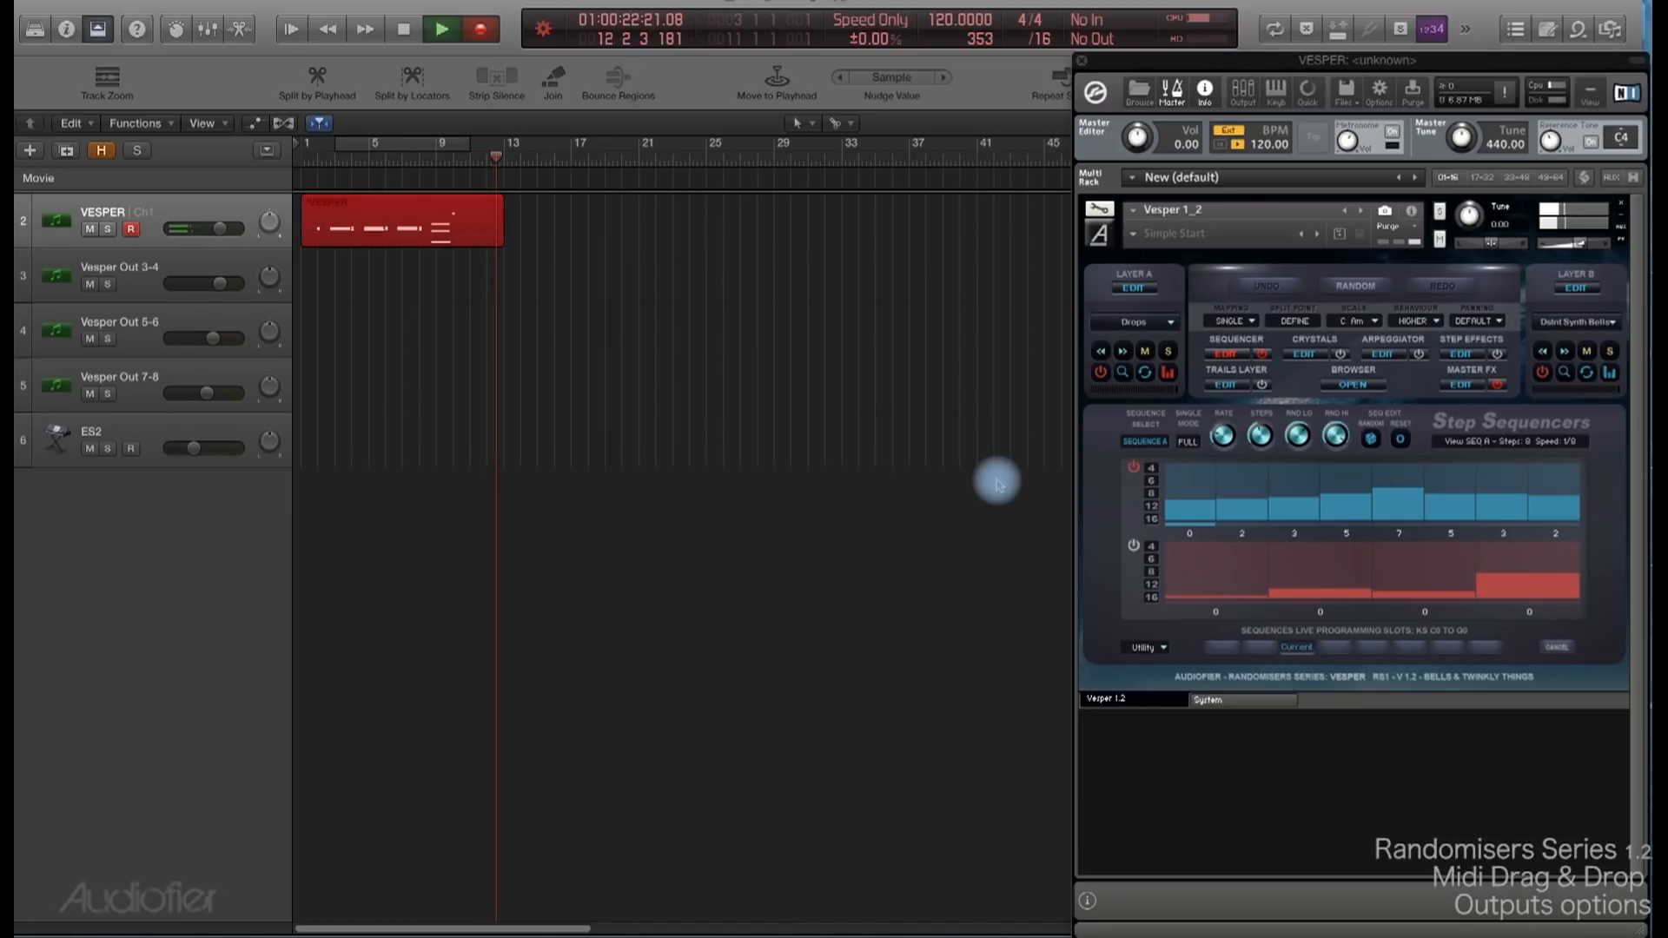
key(space)
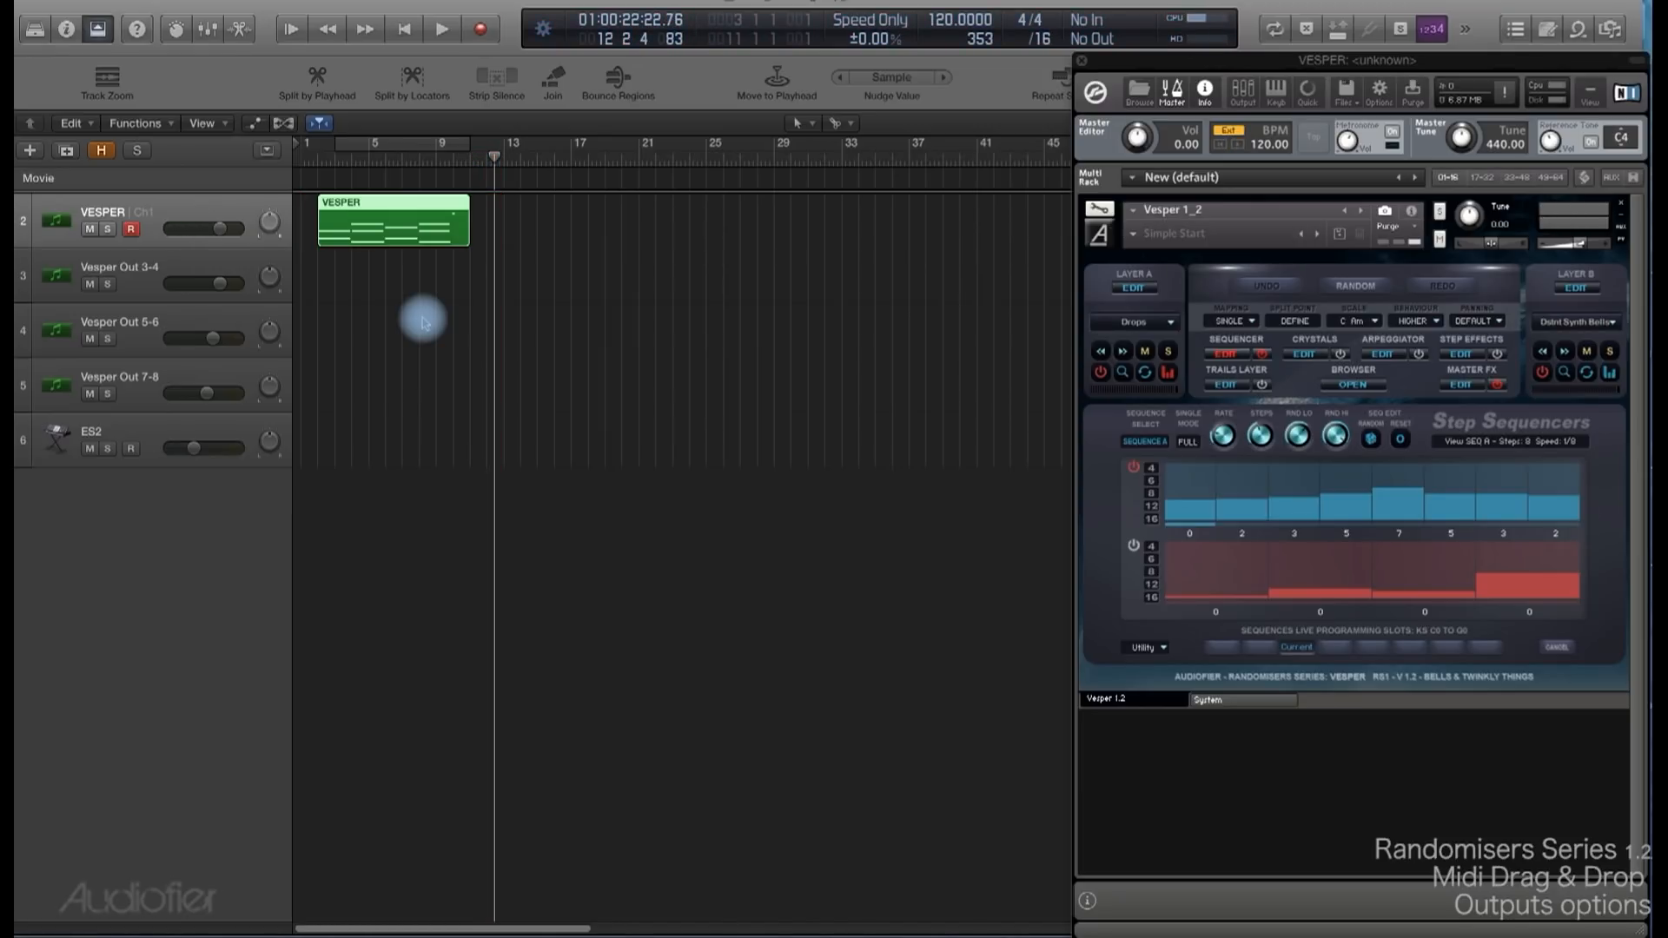
Quantize the recorded VESPER region through its region parameters and keep the region selected.
click(387, 241)
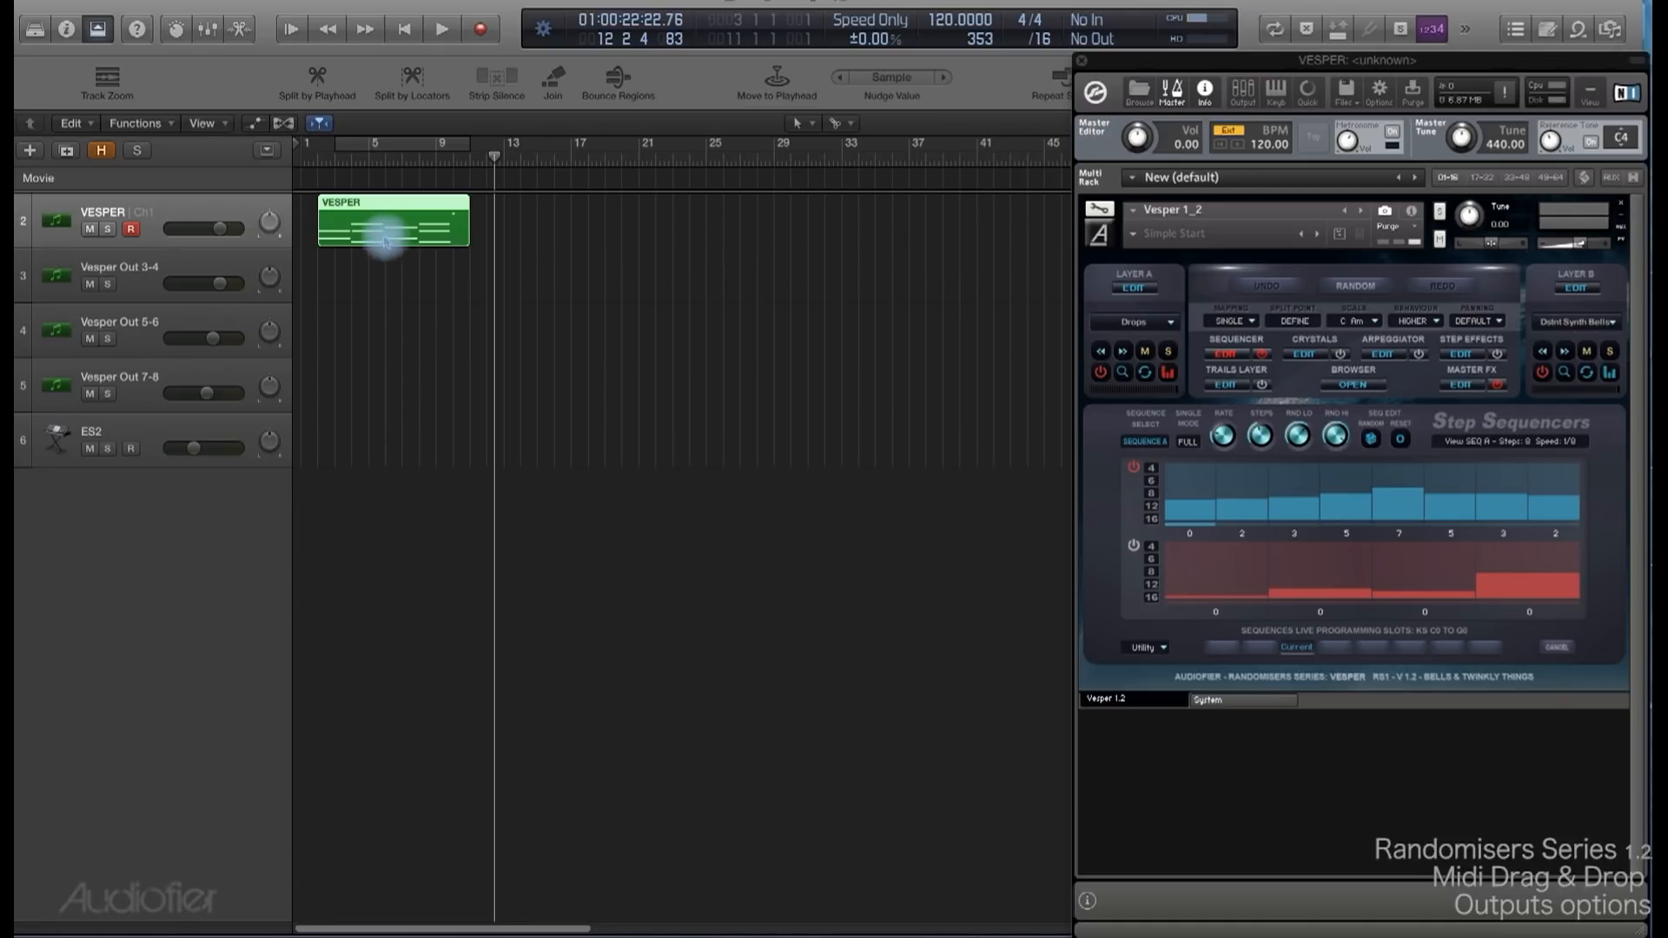
click(66, 29)
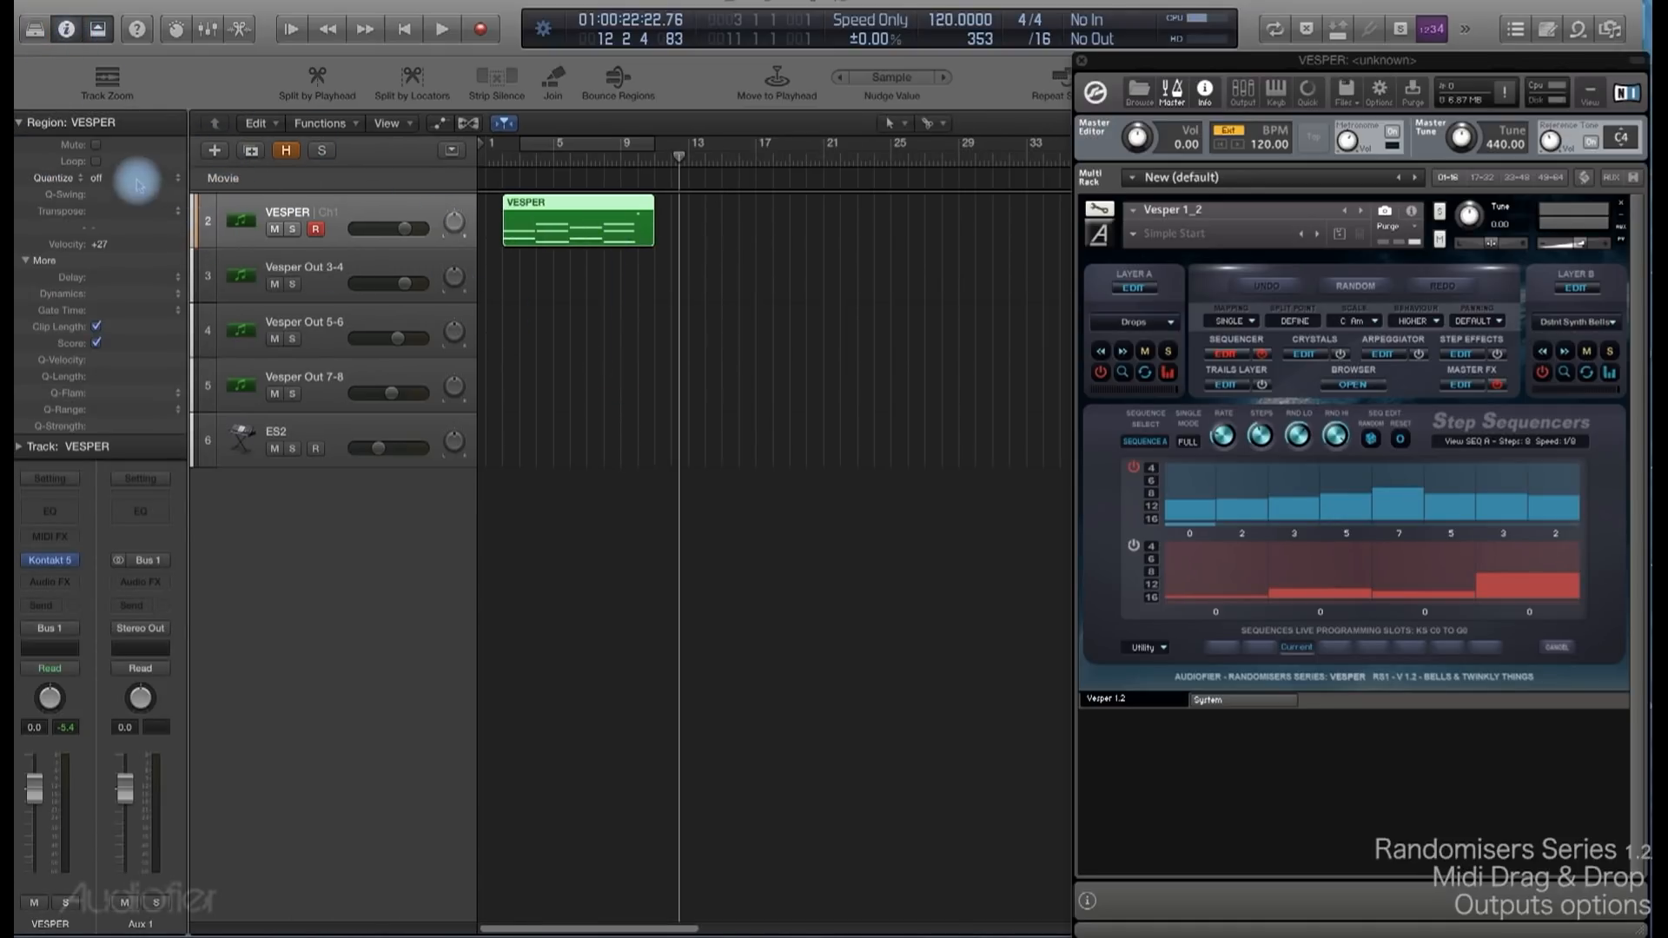
click(139, 183)
click(145, 244)
drag(394, 338, 385, 235)
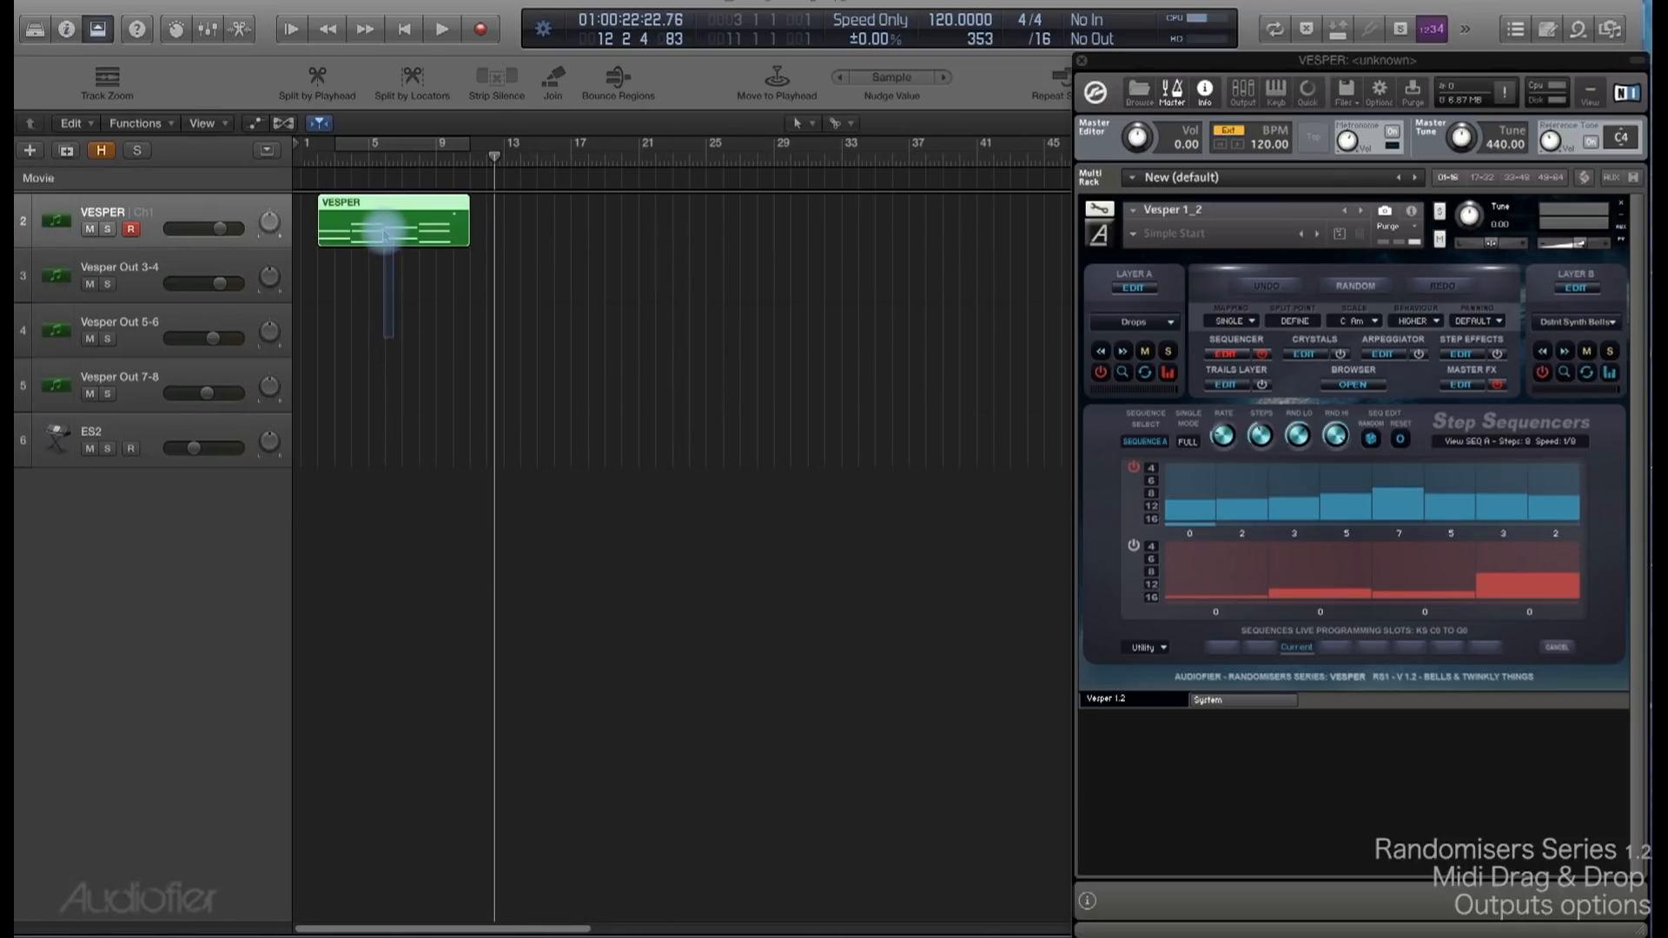
Play the VESPER region in cycle mode to check the sequenced result, and turn cycling off.
key(shift+space)
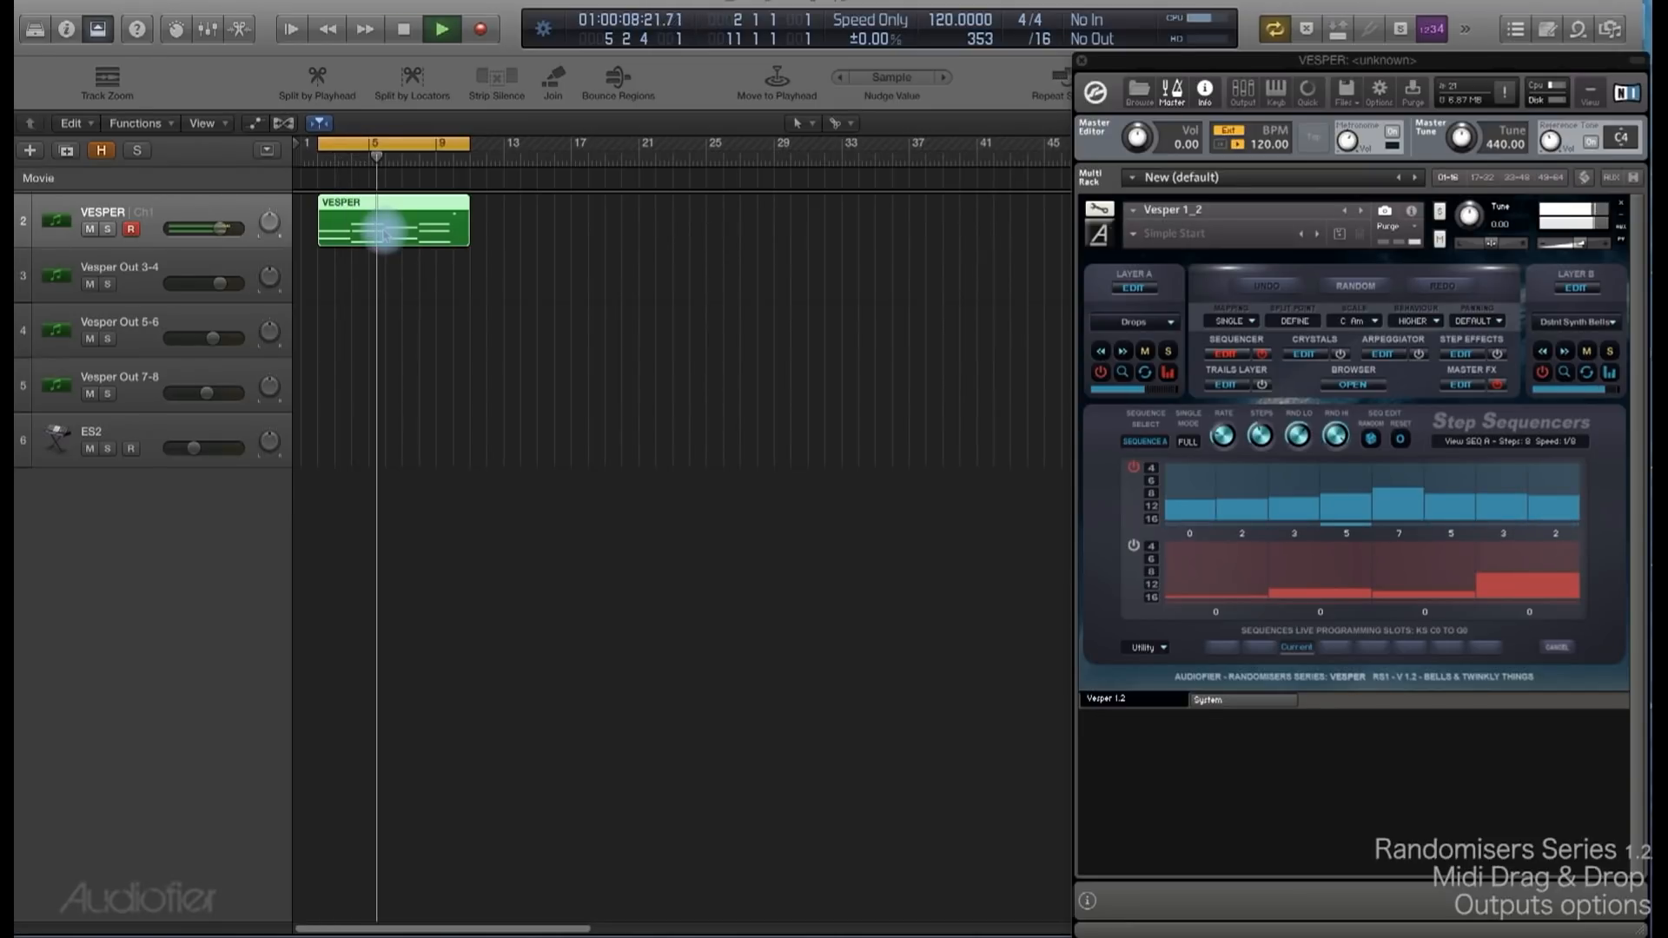
click(489, 346)
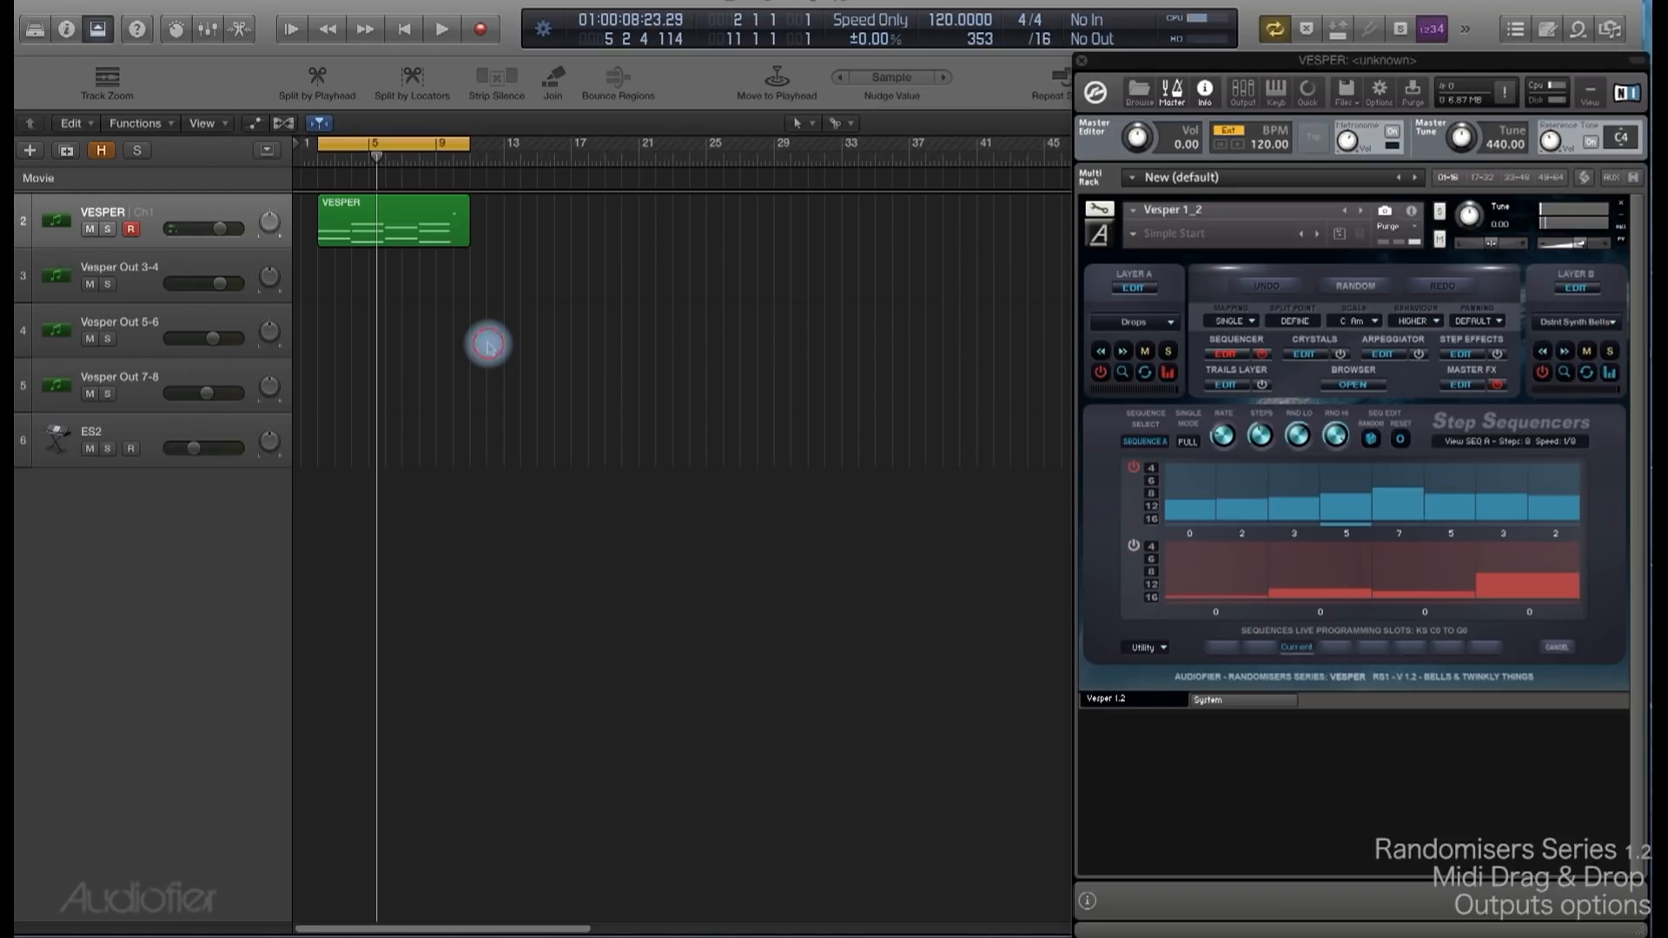
click(412, 136)
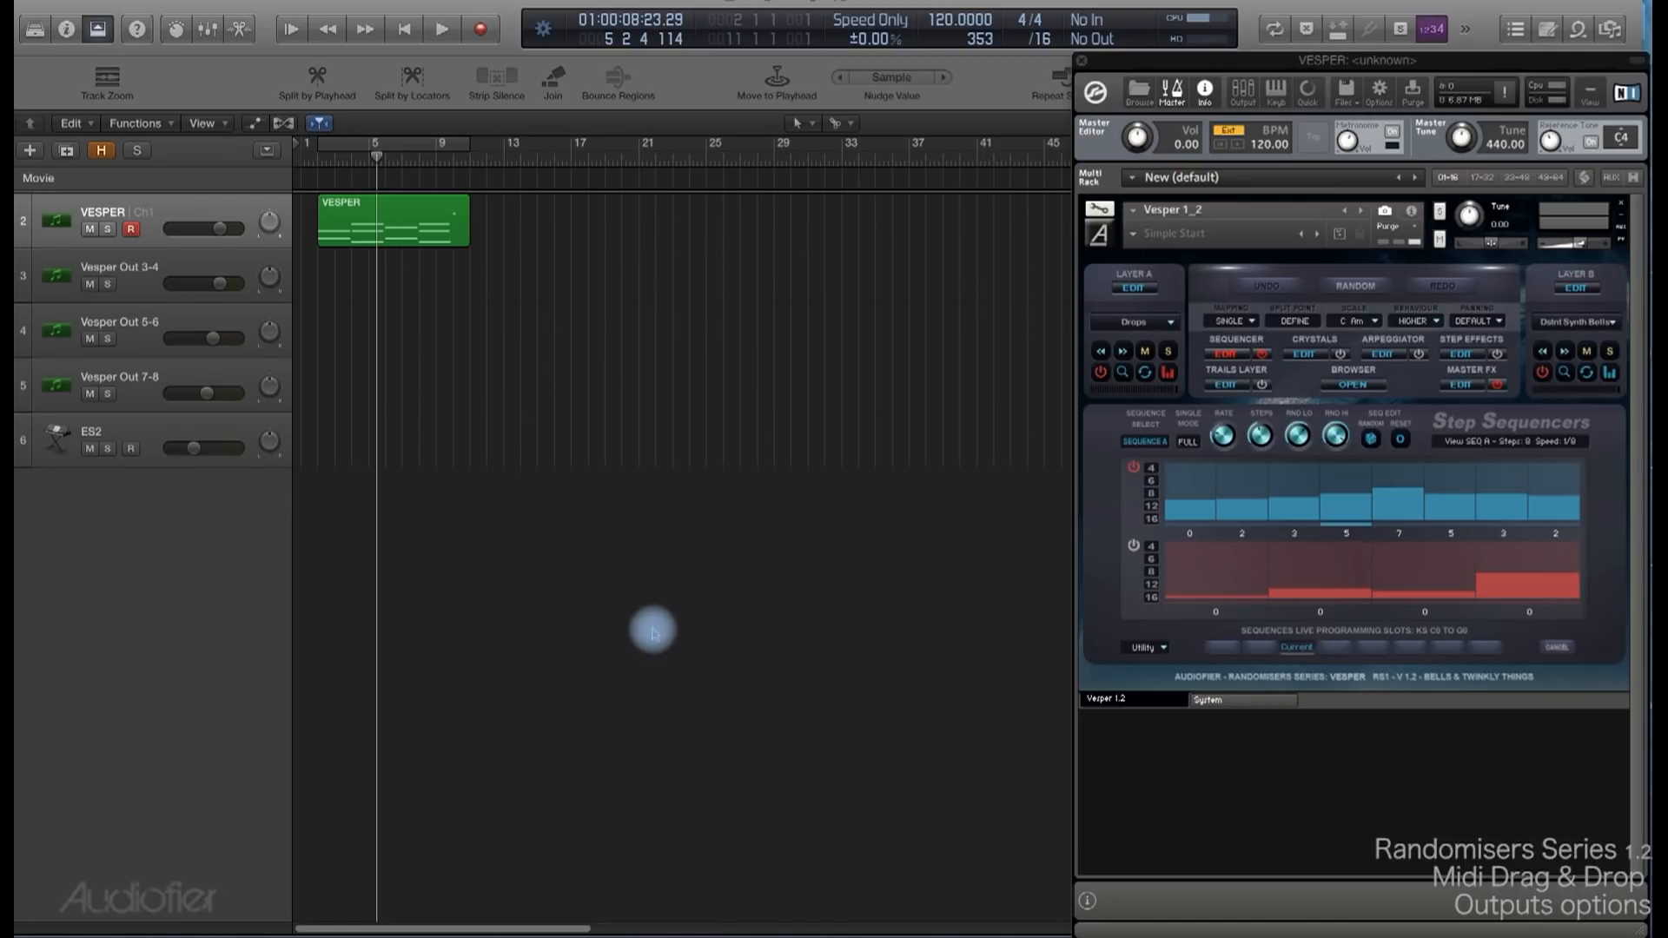
On Vesper's System page, capture the instrument's MIDI output while playing the VESPER region from bar 1 through about bar 11.
click(1211, 698)
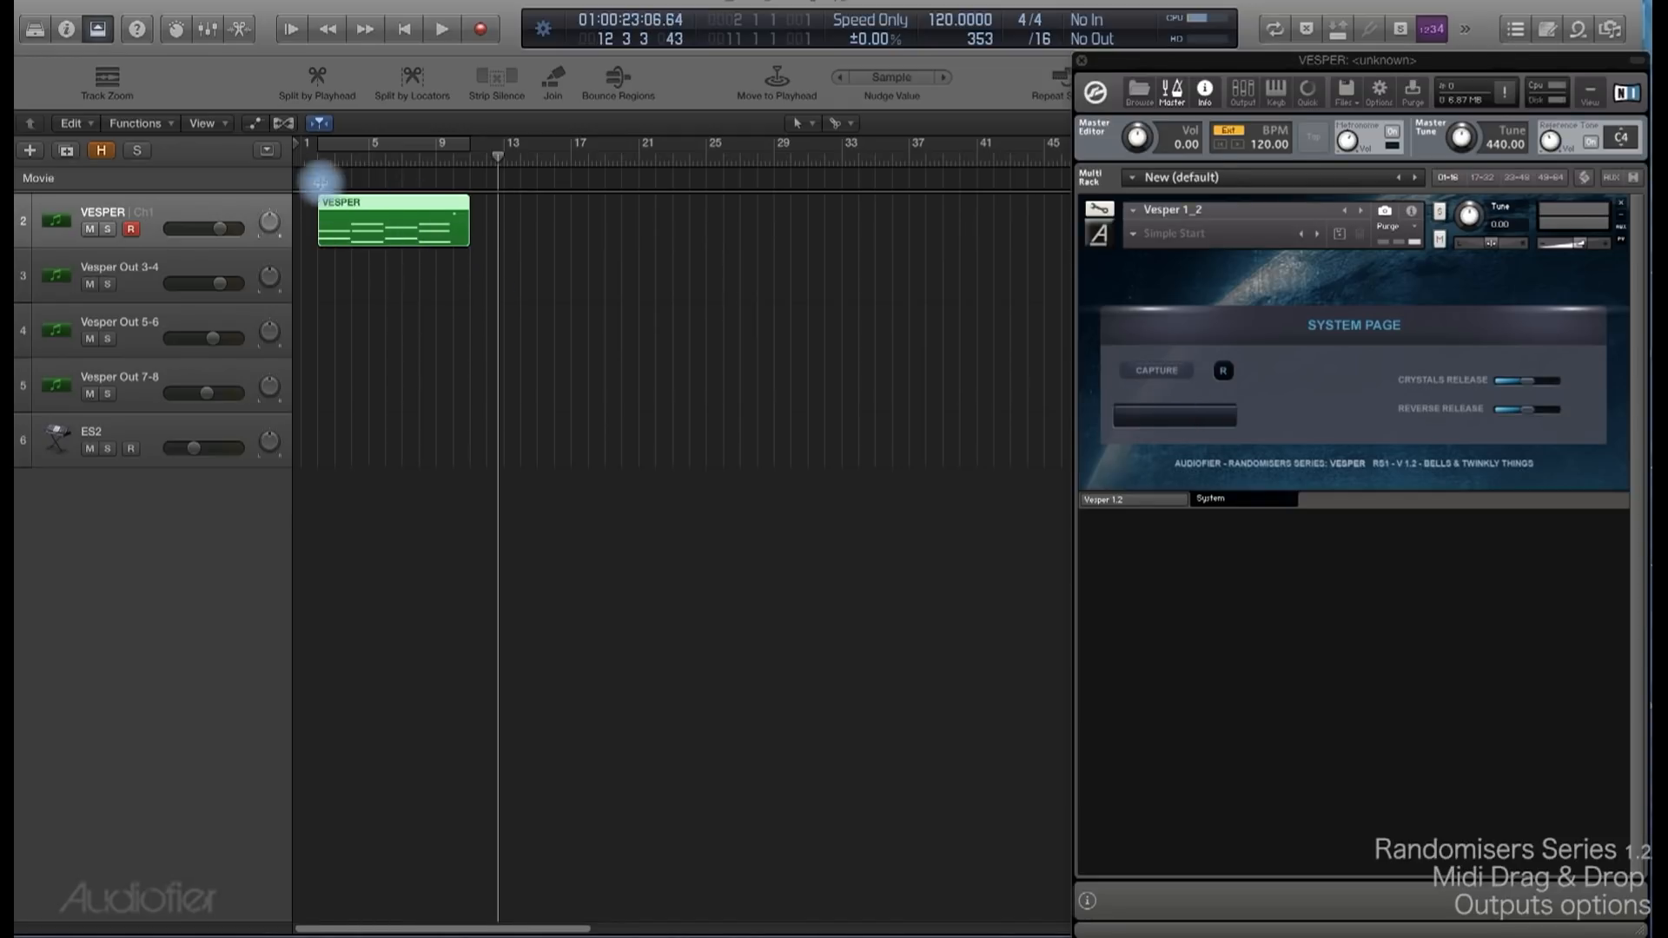
click(308, 156)
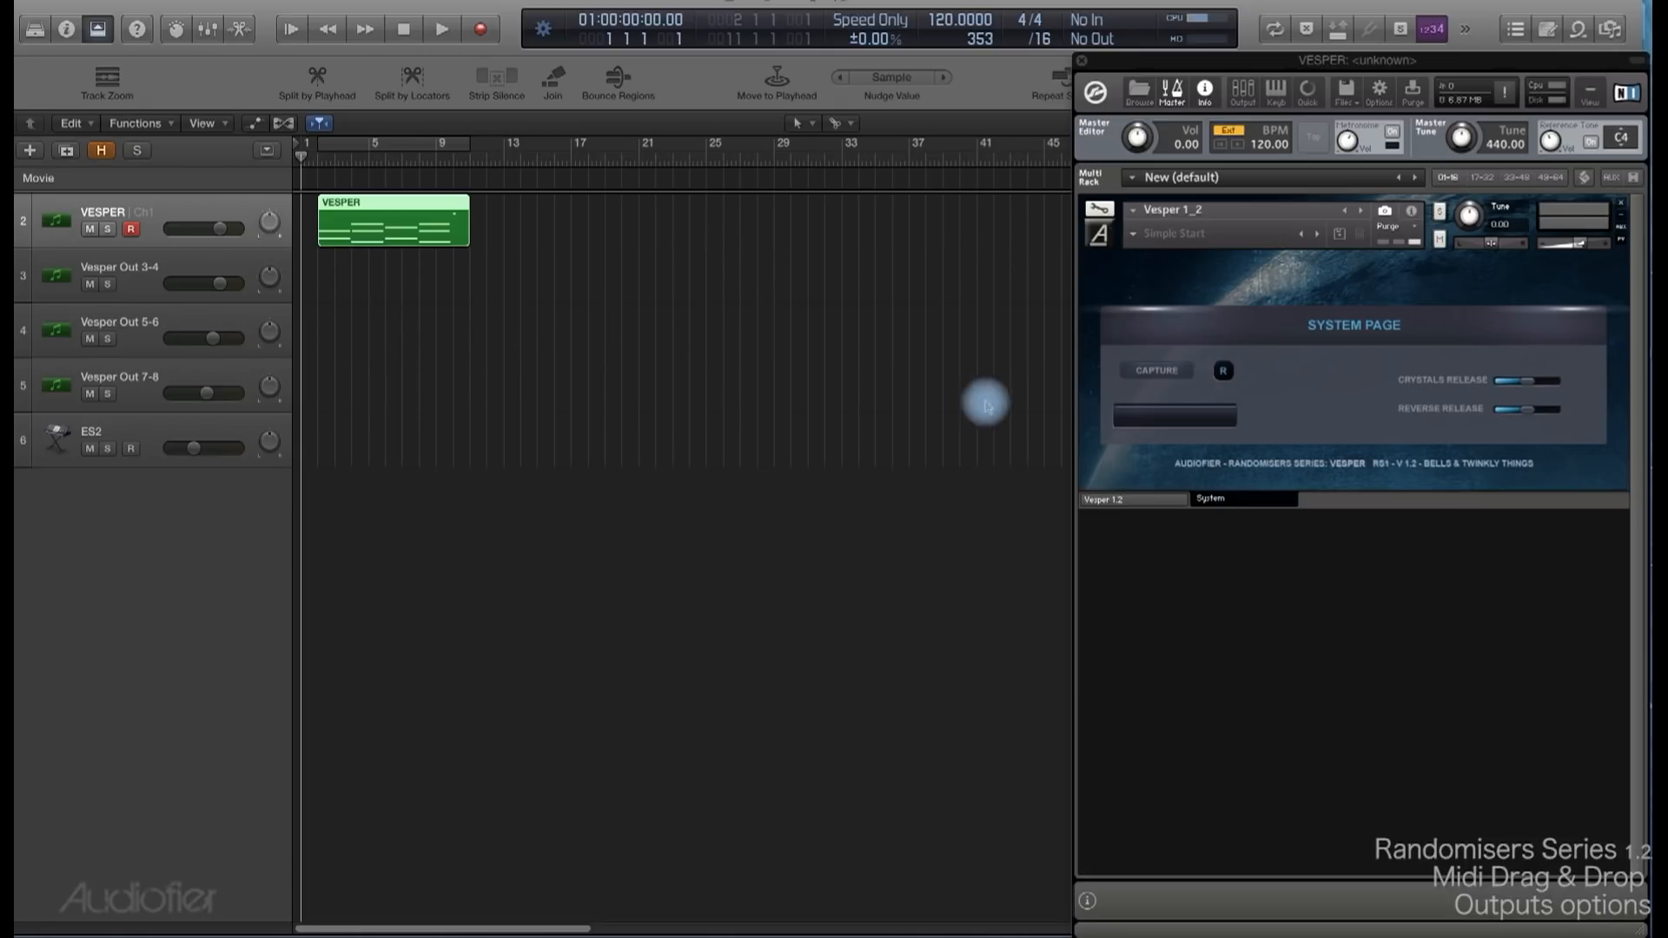
click(1173, 379)
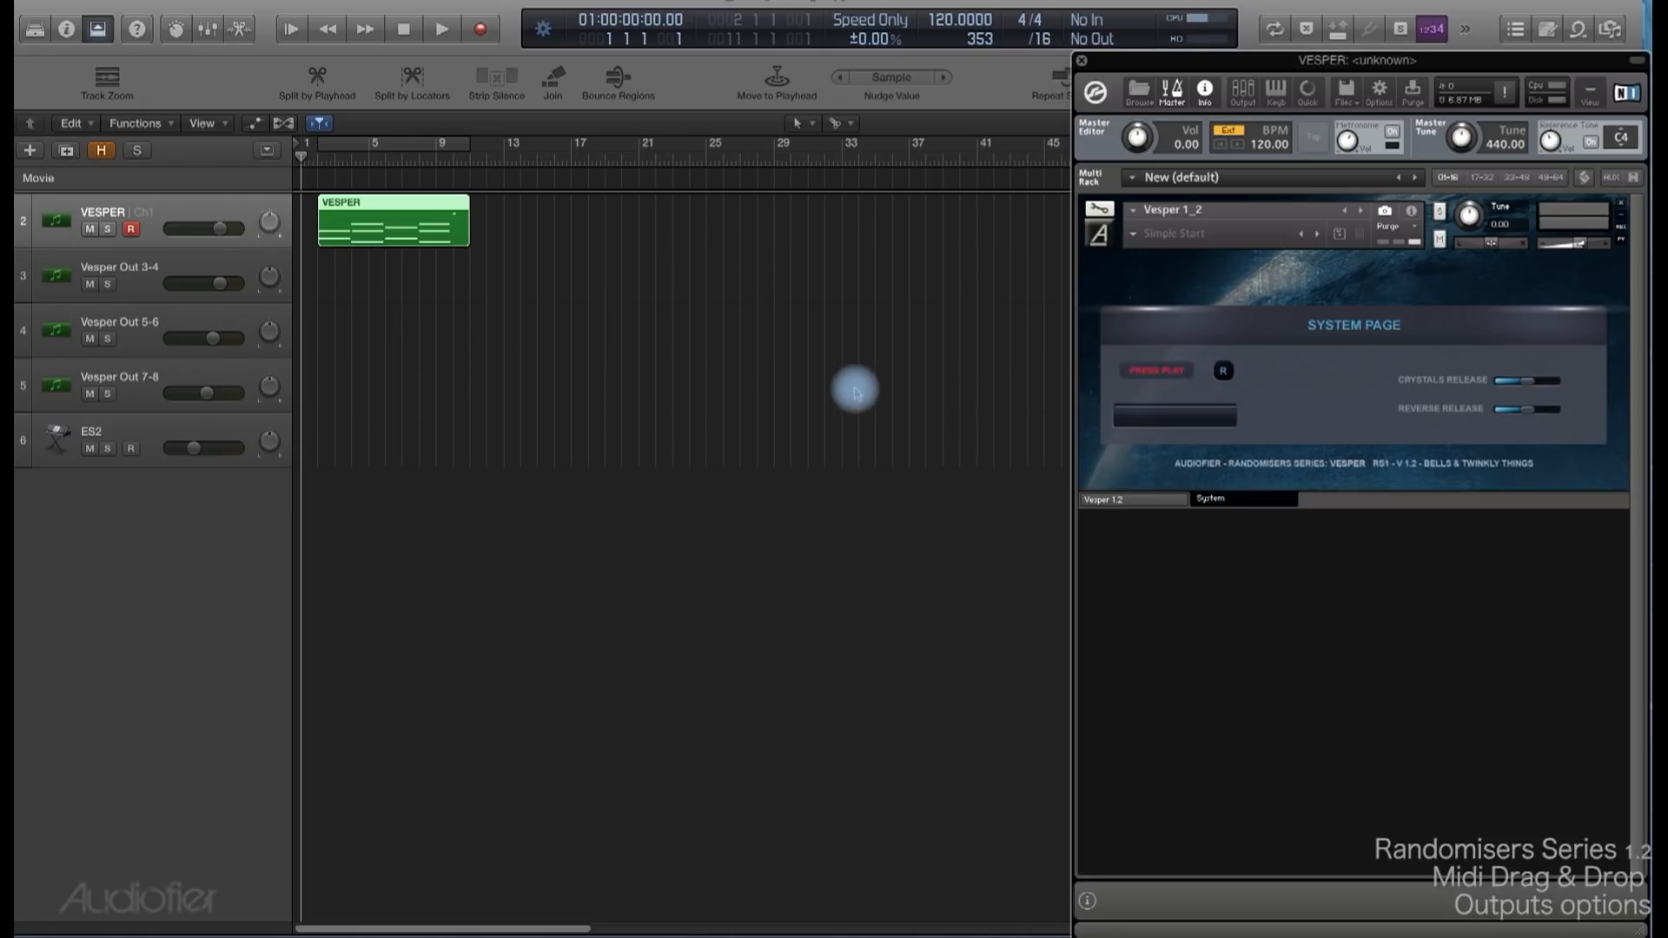
key(space)
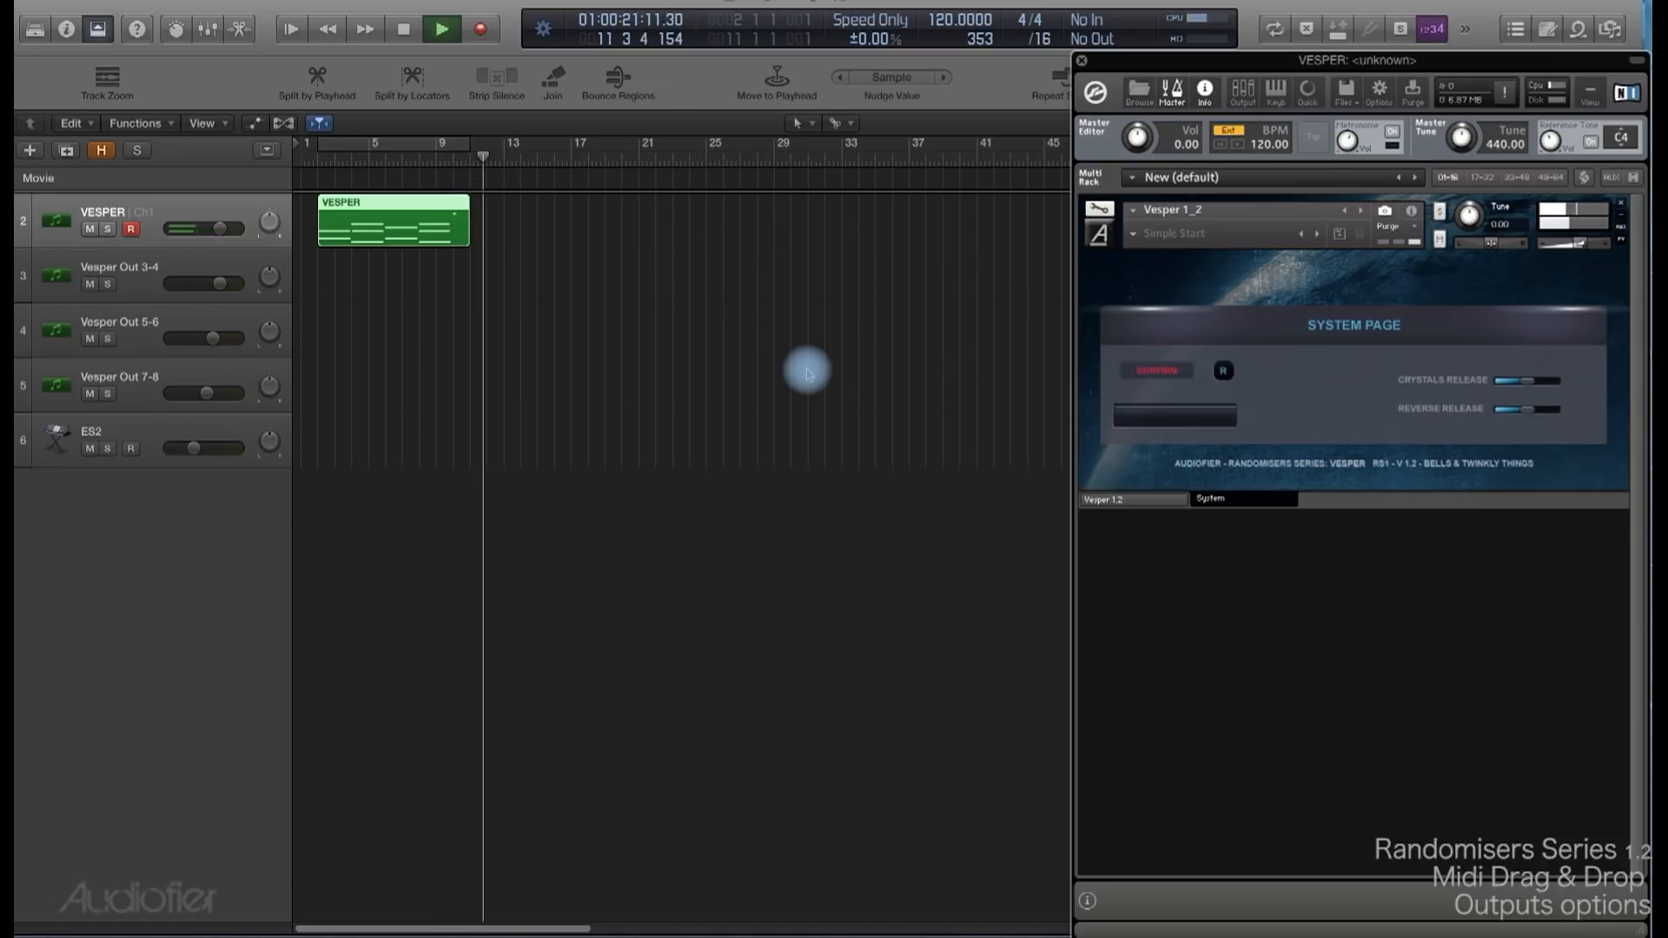
key(space)
click(1151, 377)
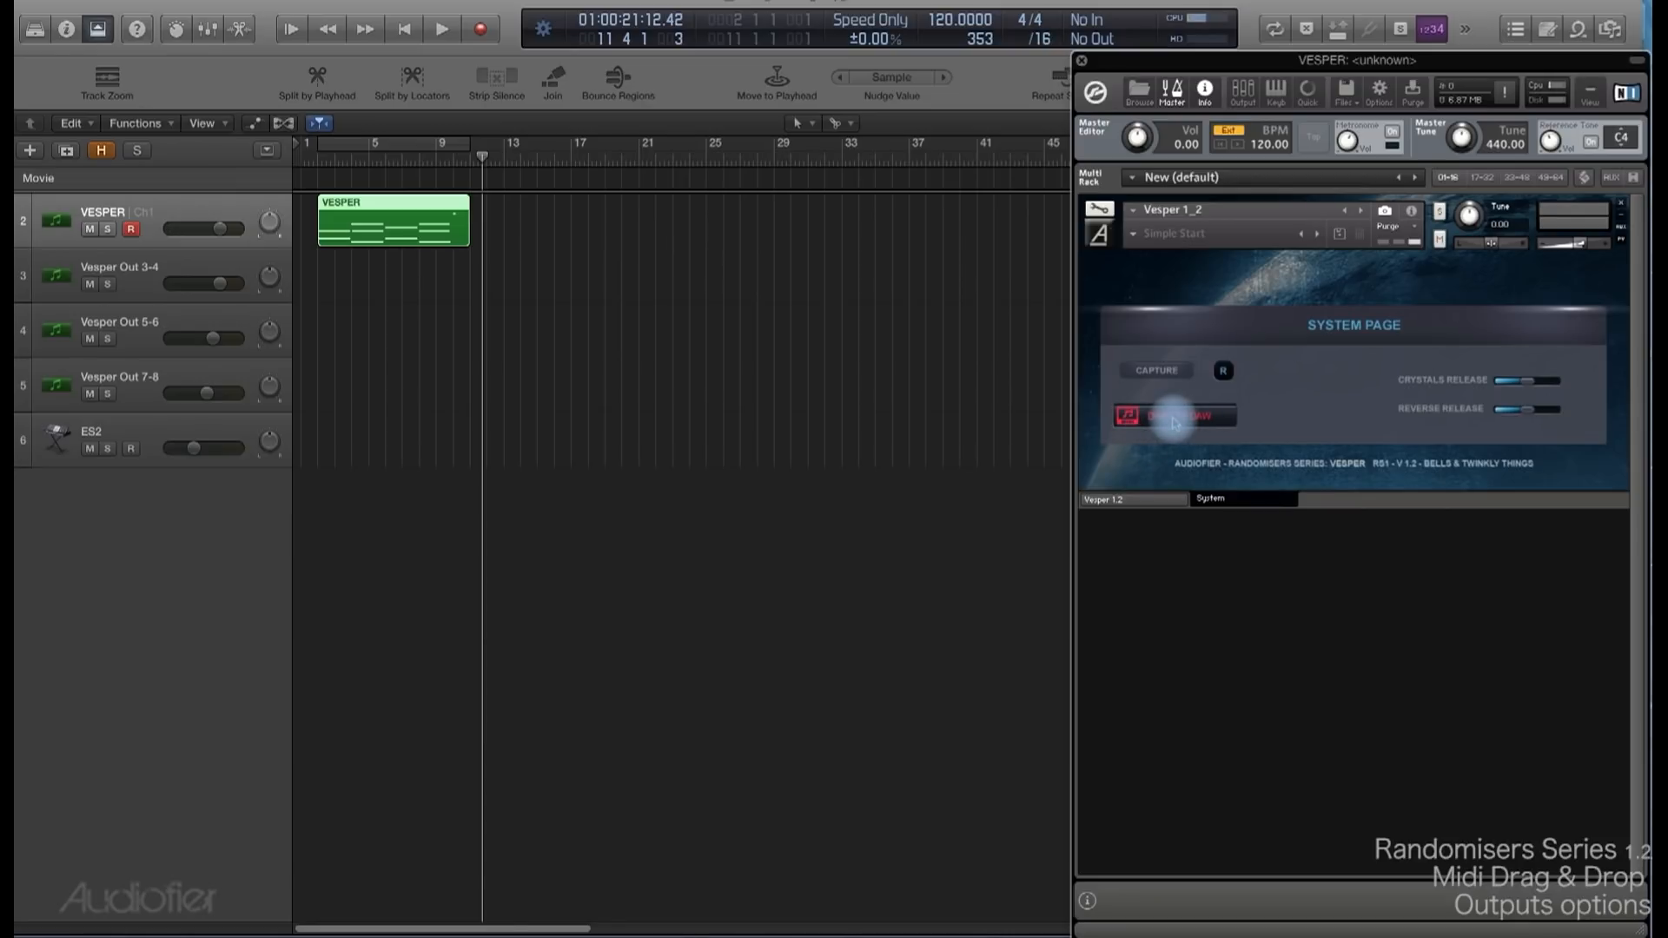
Place the captured MIDI from Vesper as a region on the ES2 track at bar 13.
drag(1174, 418, 508, 437)
drag(571, 344, 681, 524)
click(637, 299)
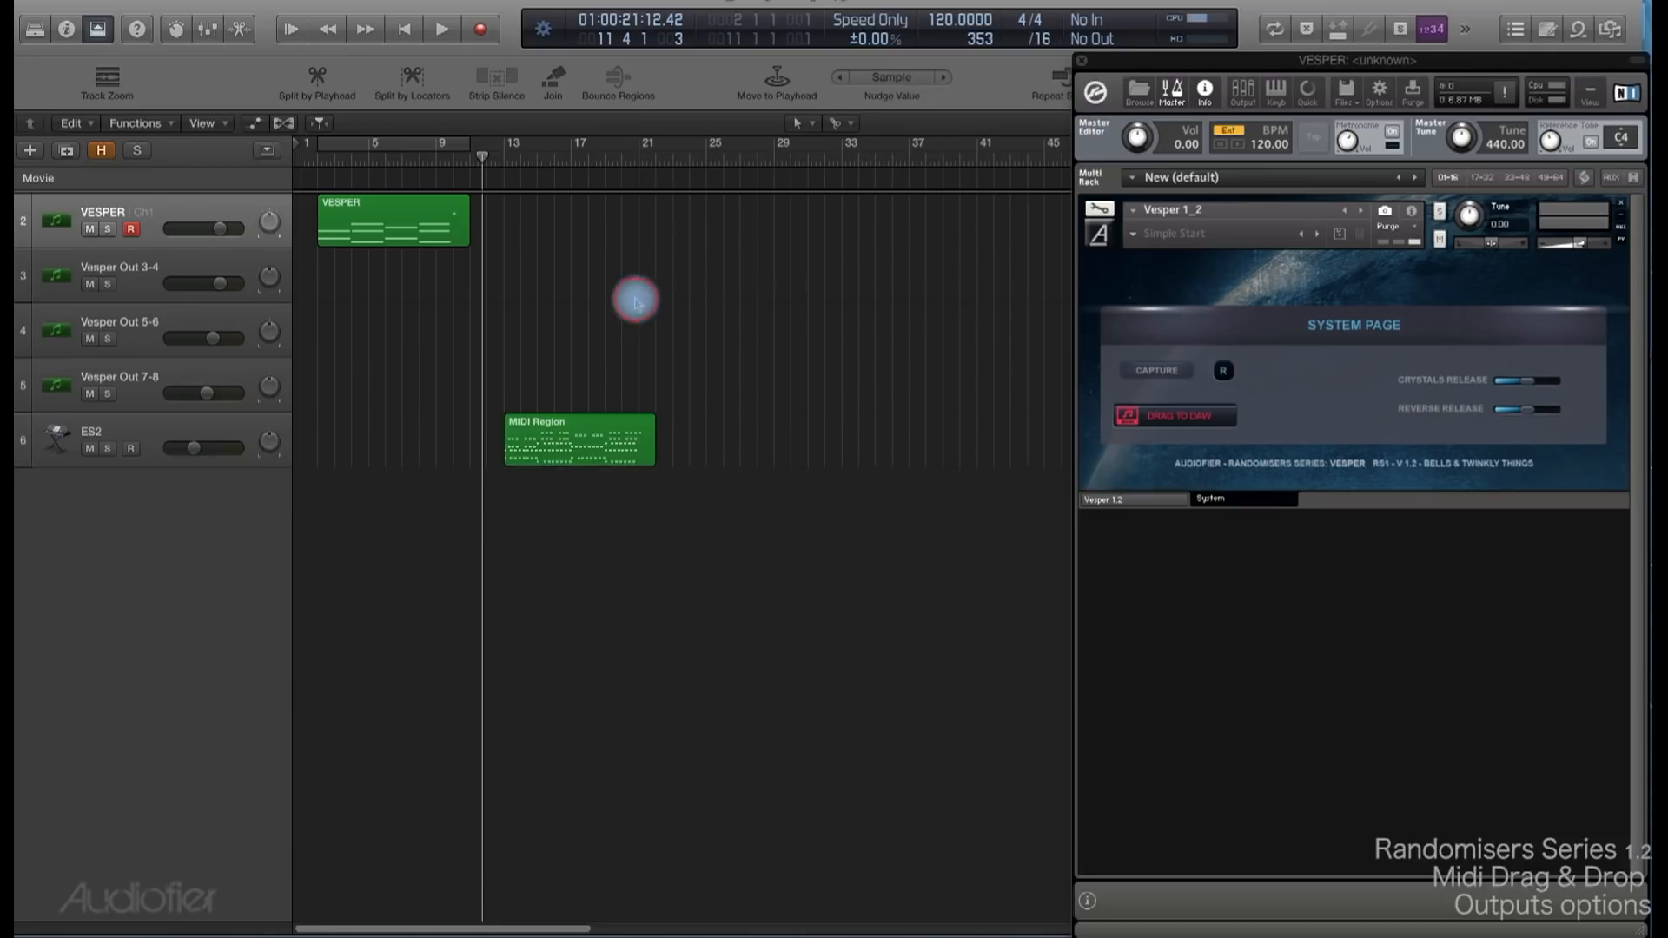
Select the ES2 track, show its instrument with the Clav Phaser preset, and play the captured MIDI region through it.
click(124, 432)
click(373, 591)
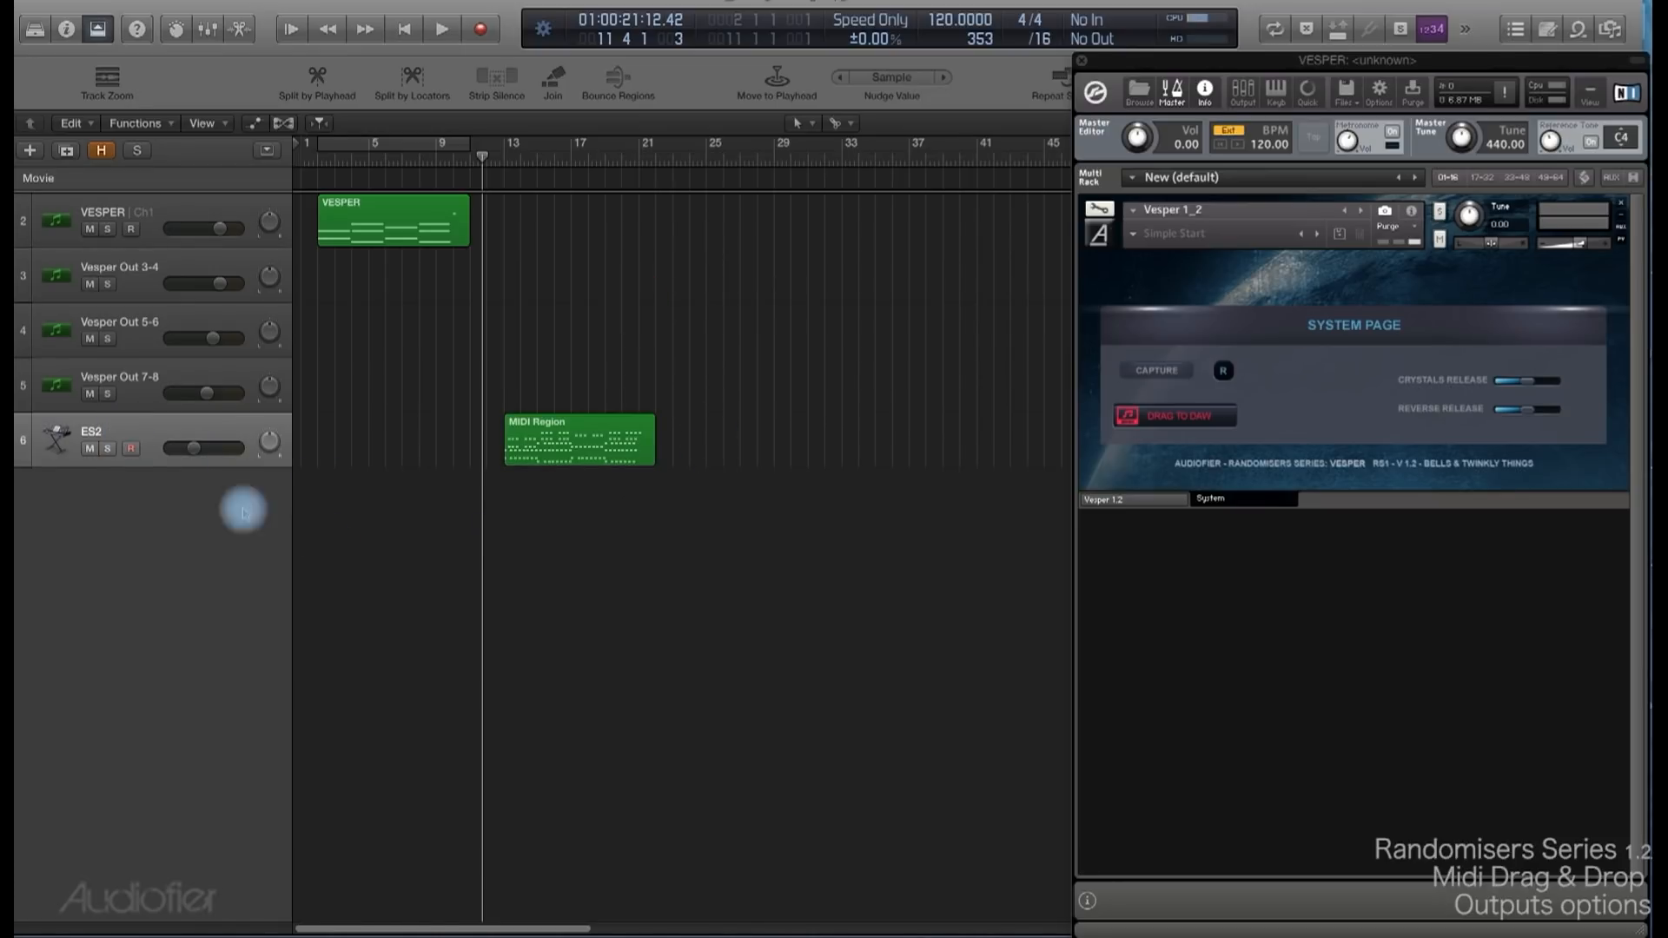
click(157, 435)
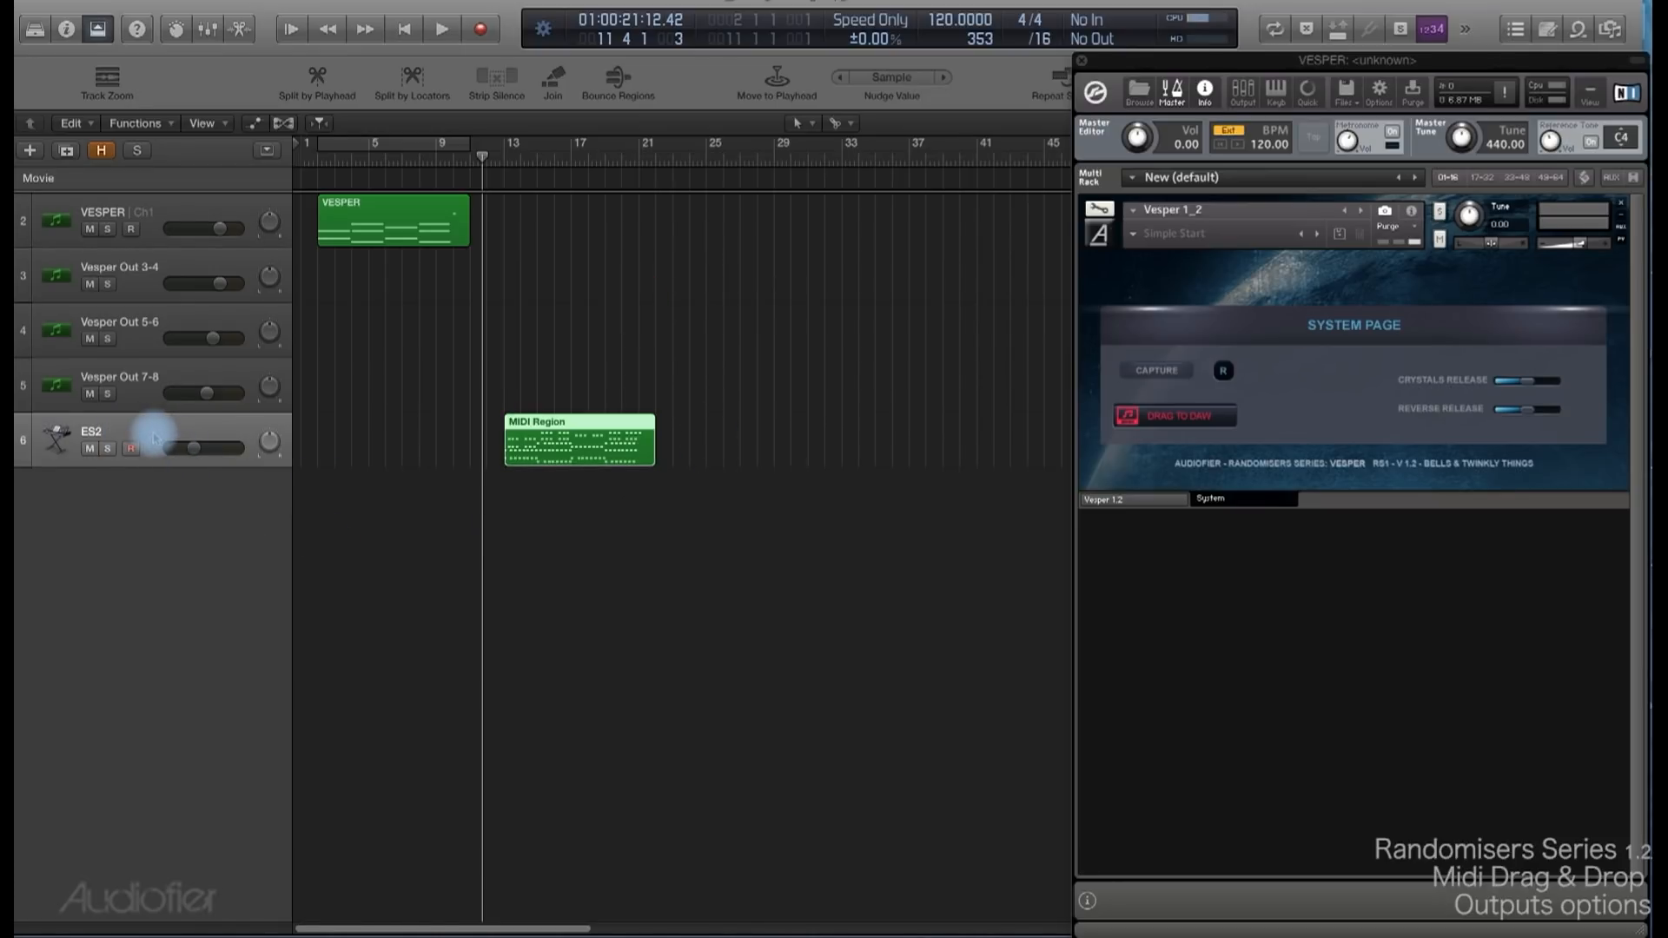
click(417, 544)
drag(567, 337, 650, 496)
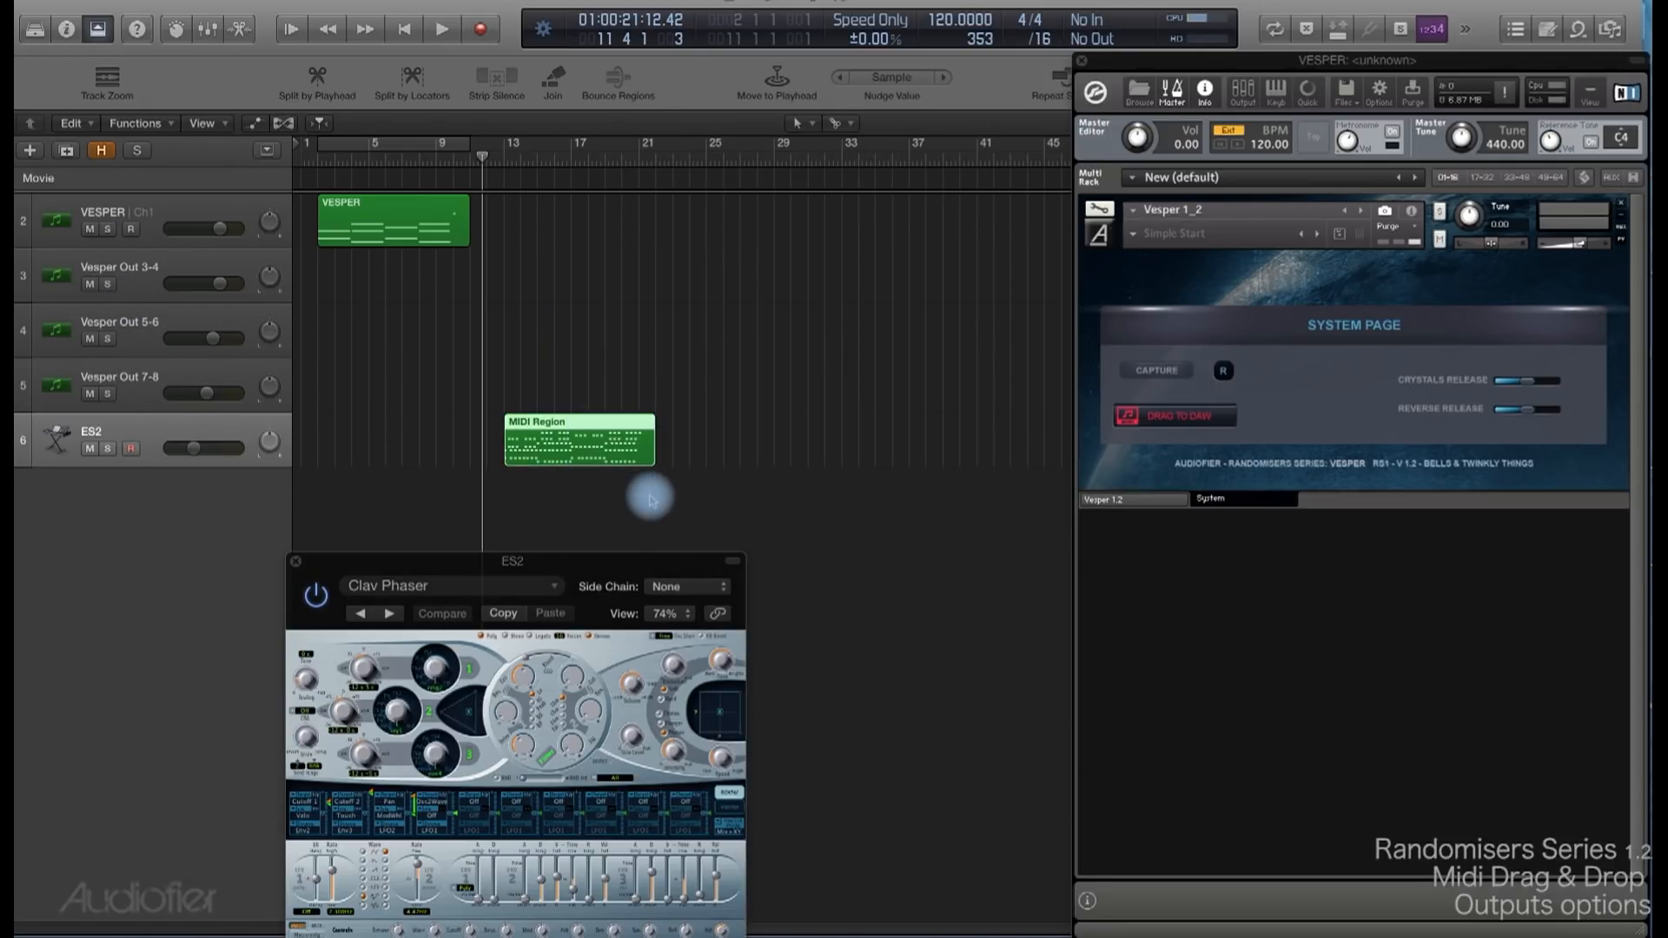
key(space)
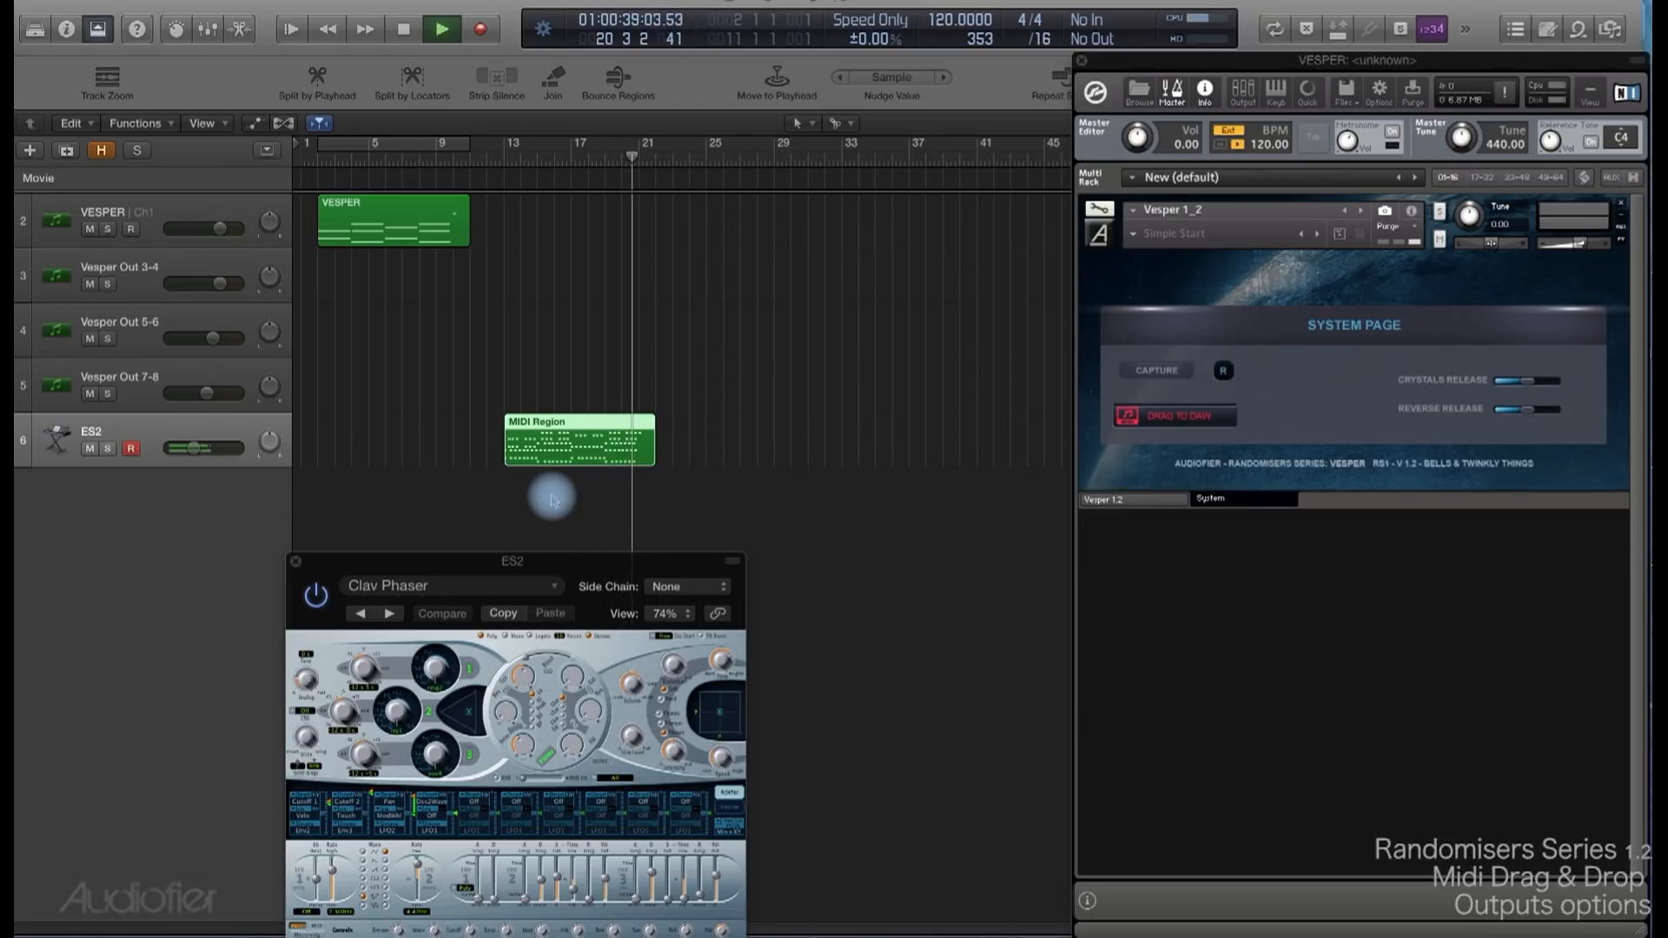
key(space)
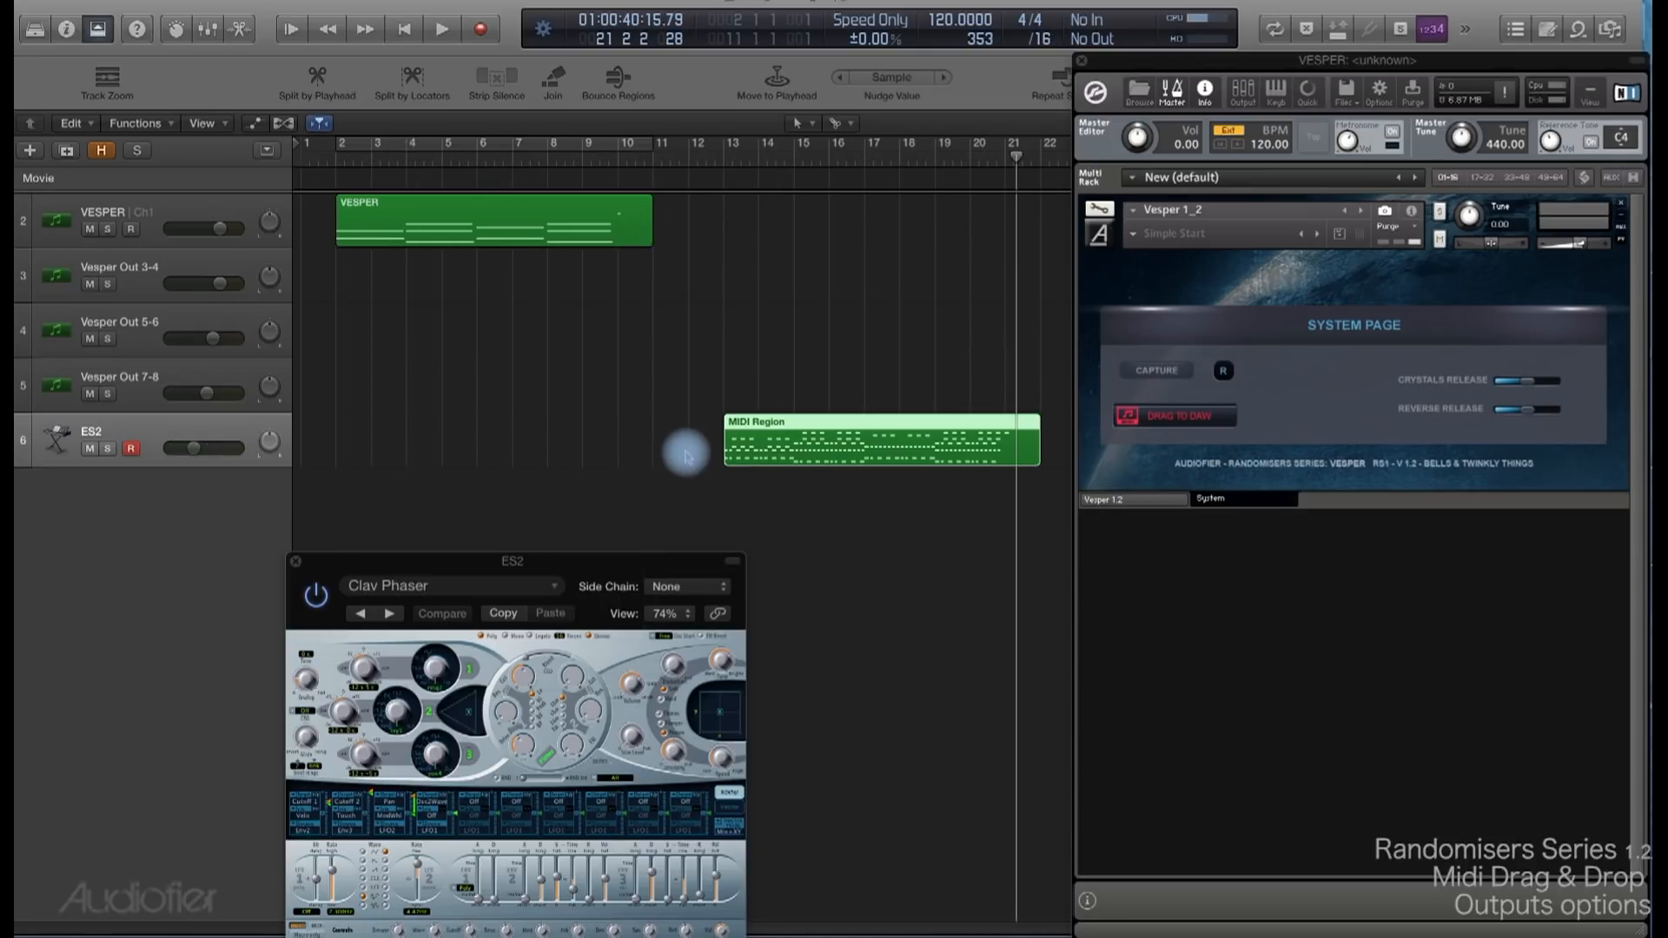
Move the ES2 track's MIDI region to bar 2, aligned with the VESPER region, and play both together.
click(772, 423)
drag(602, 427, 384, 430)
key(space)
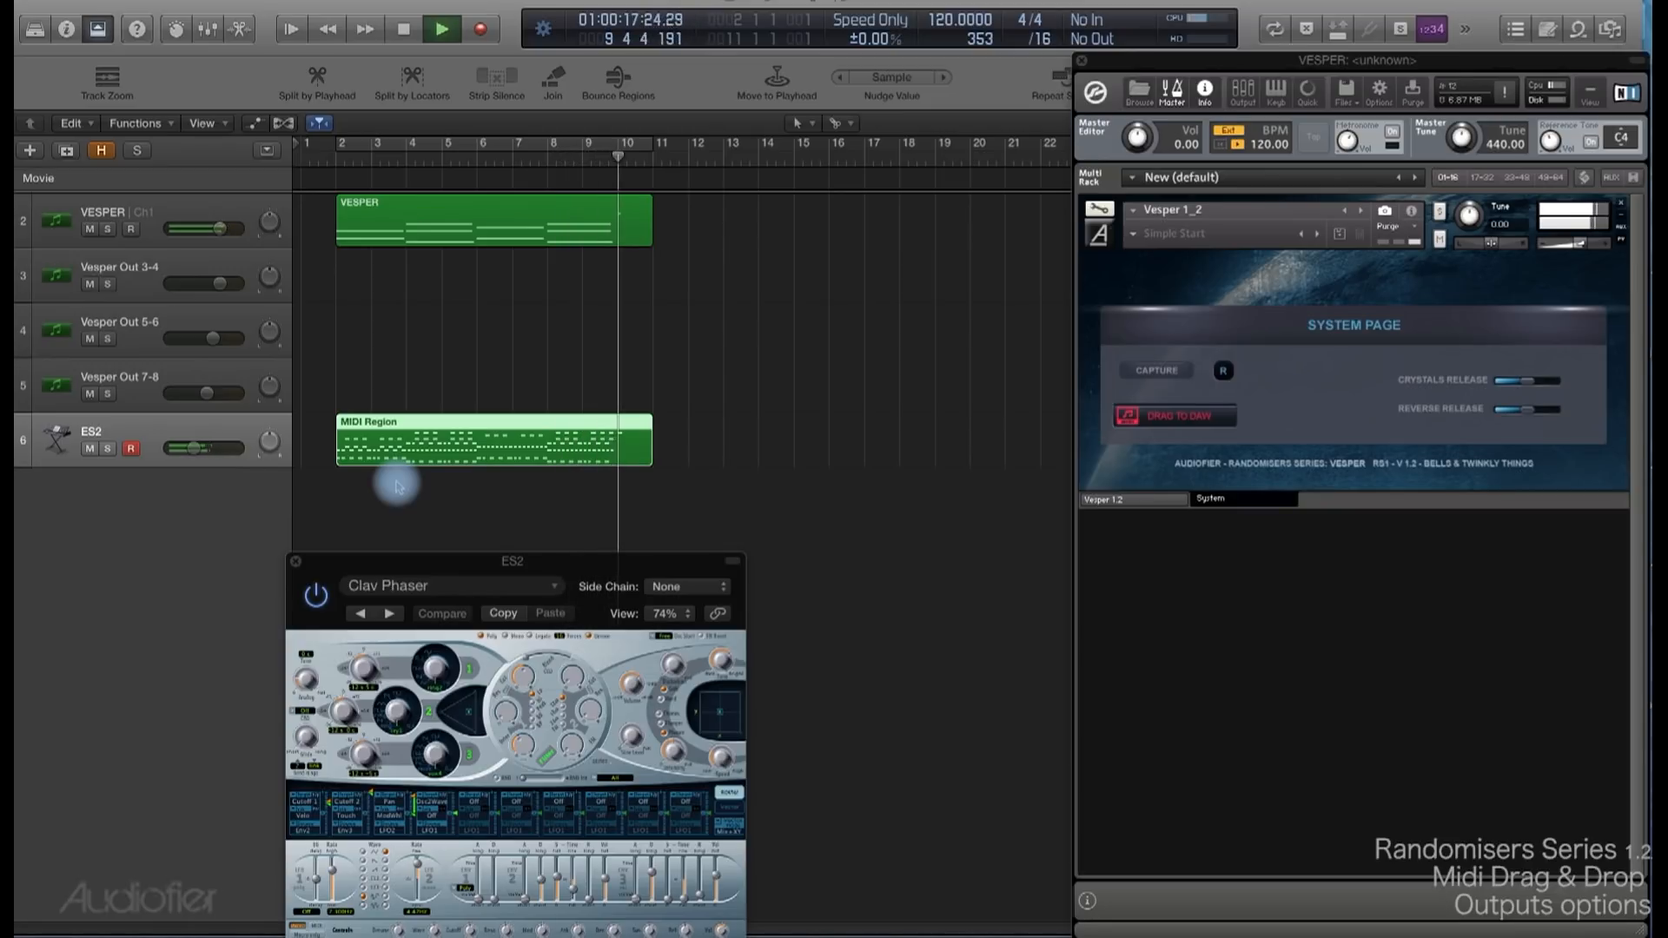
click(479, 342)
key(space)
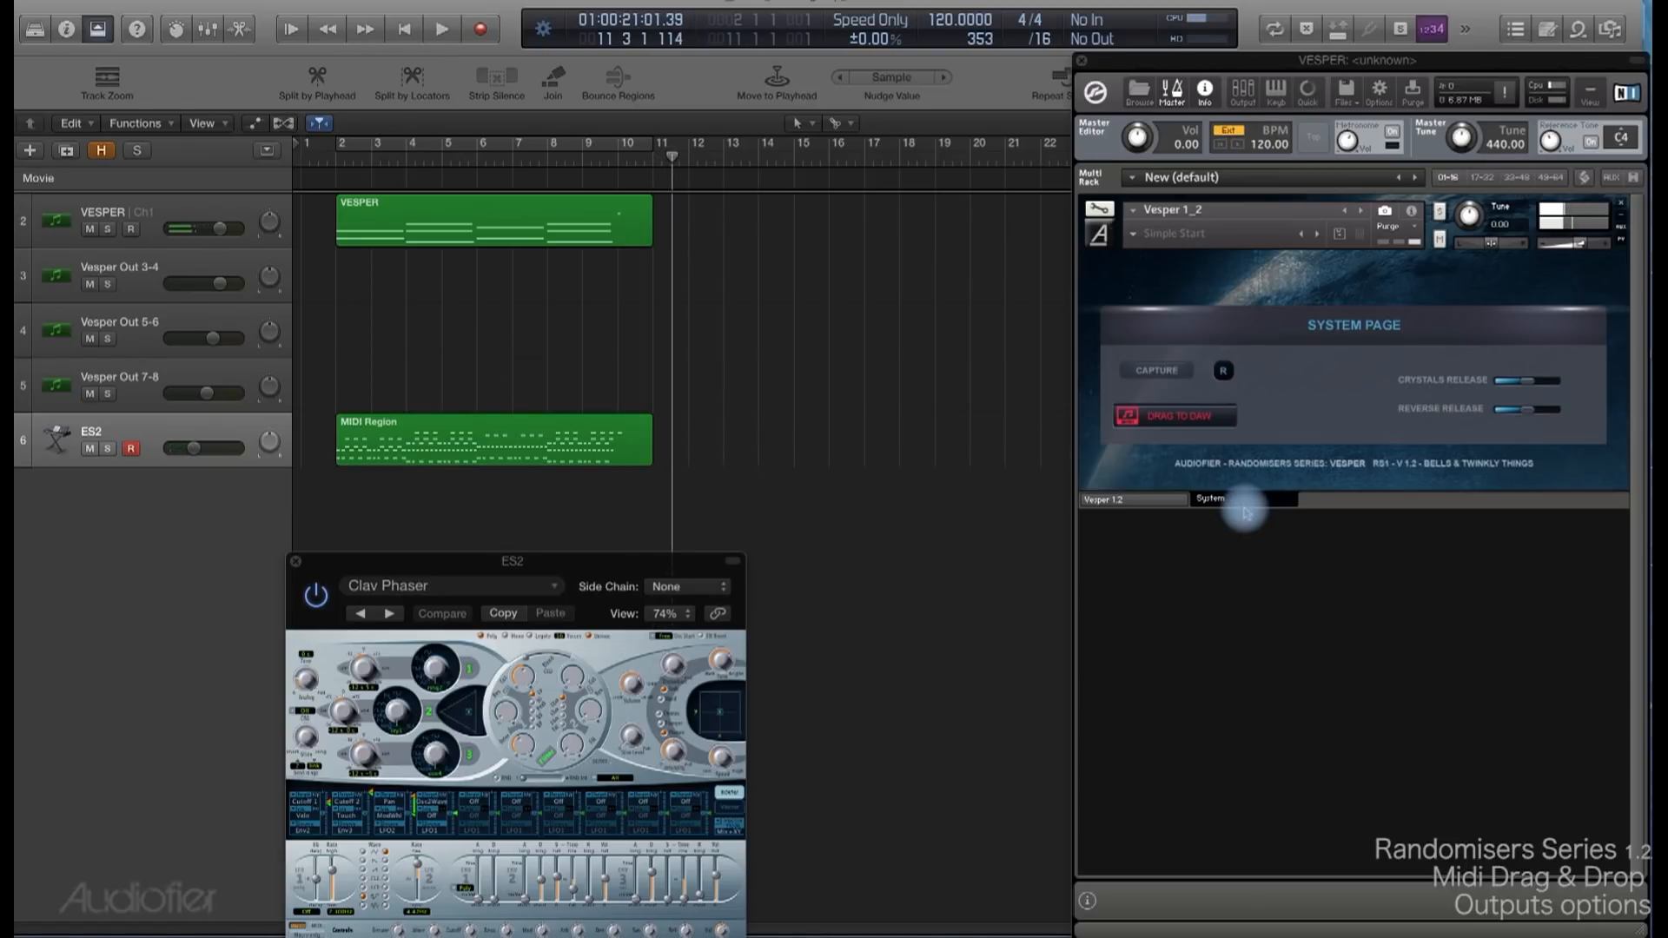
Clear the captured MIDI from Vesper's System page and return to the instrument's main page.
click(1219, 372)
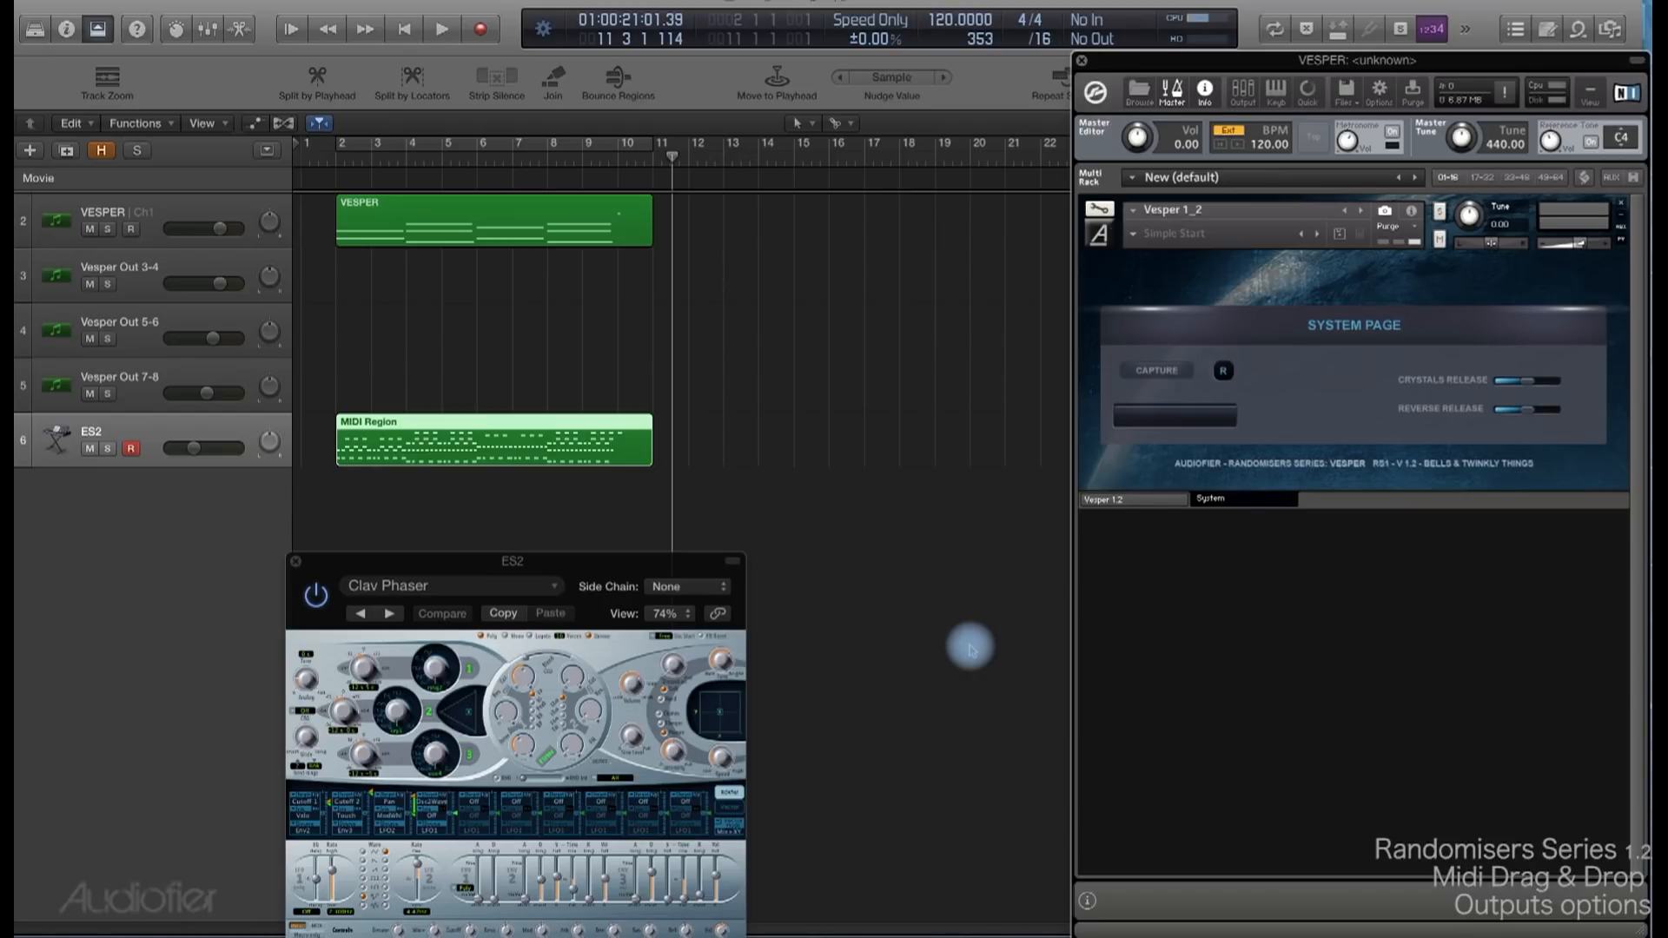
click(1106, 502)
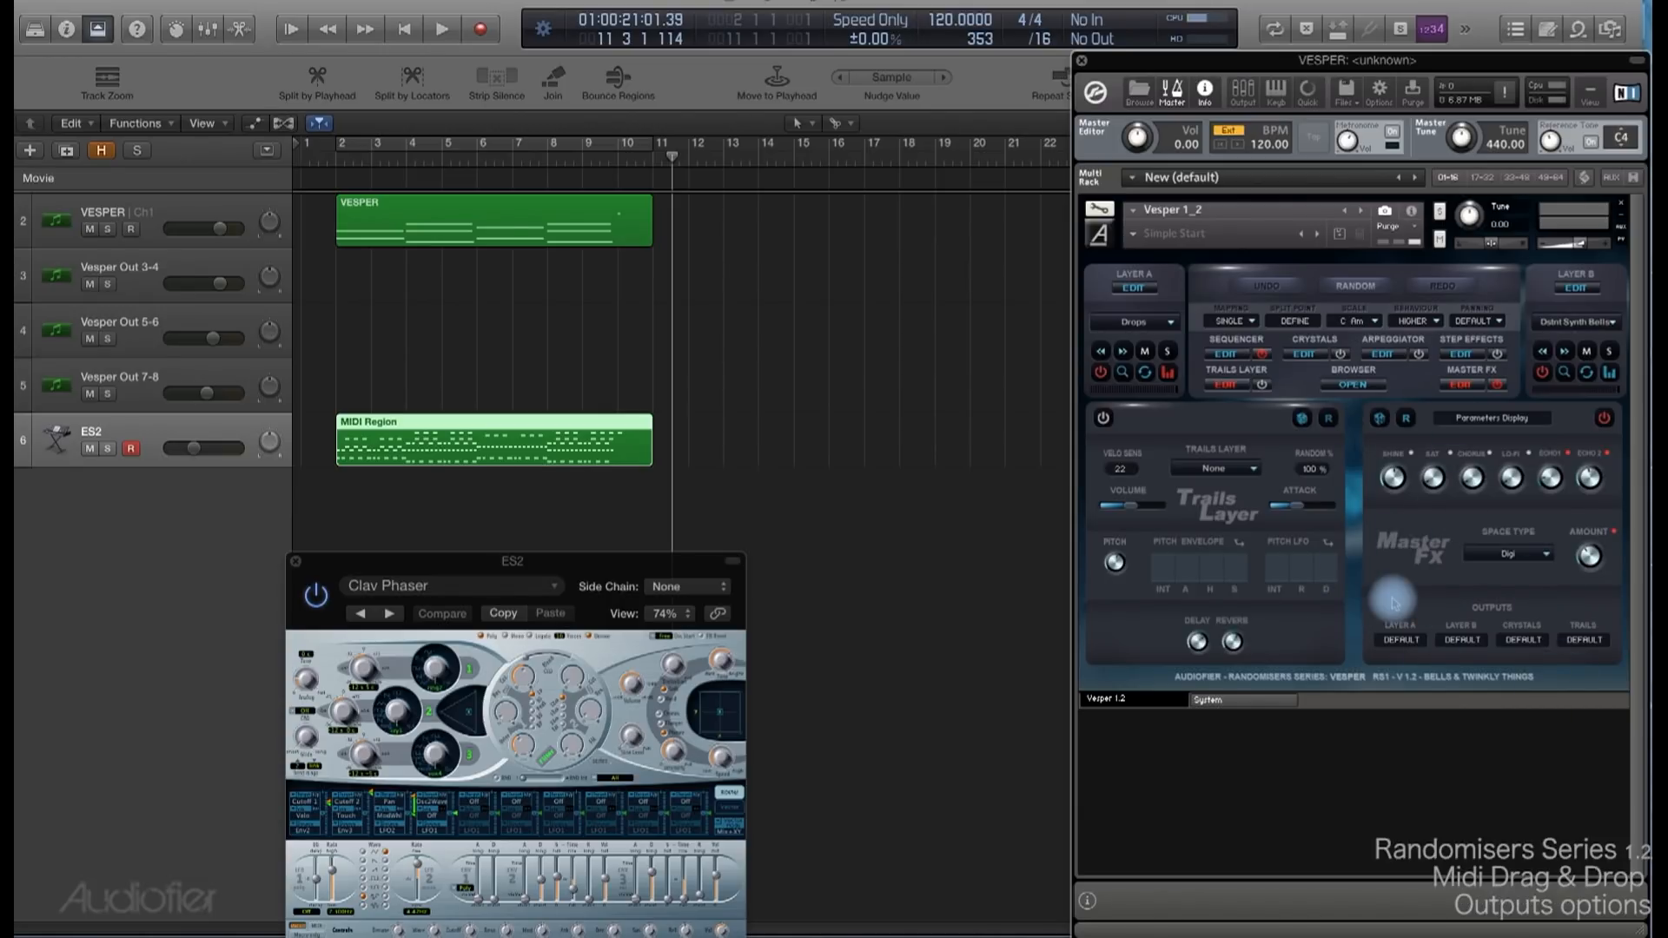
Show Kontakt's output section and route Vesper's Layer A to St.1, Layer B to St.2, Crystals to St.3 and Trails to St.4.
click(1243, 89)
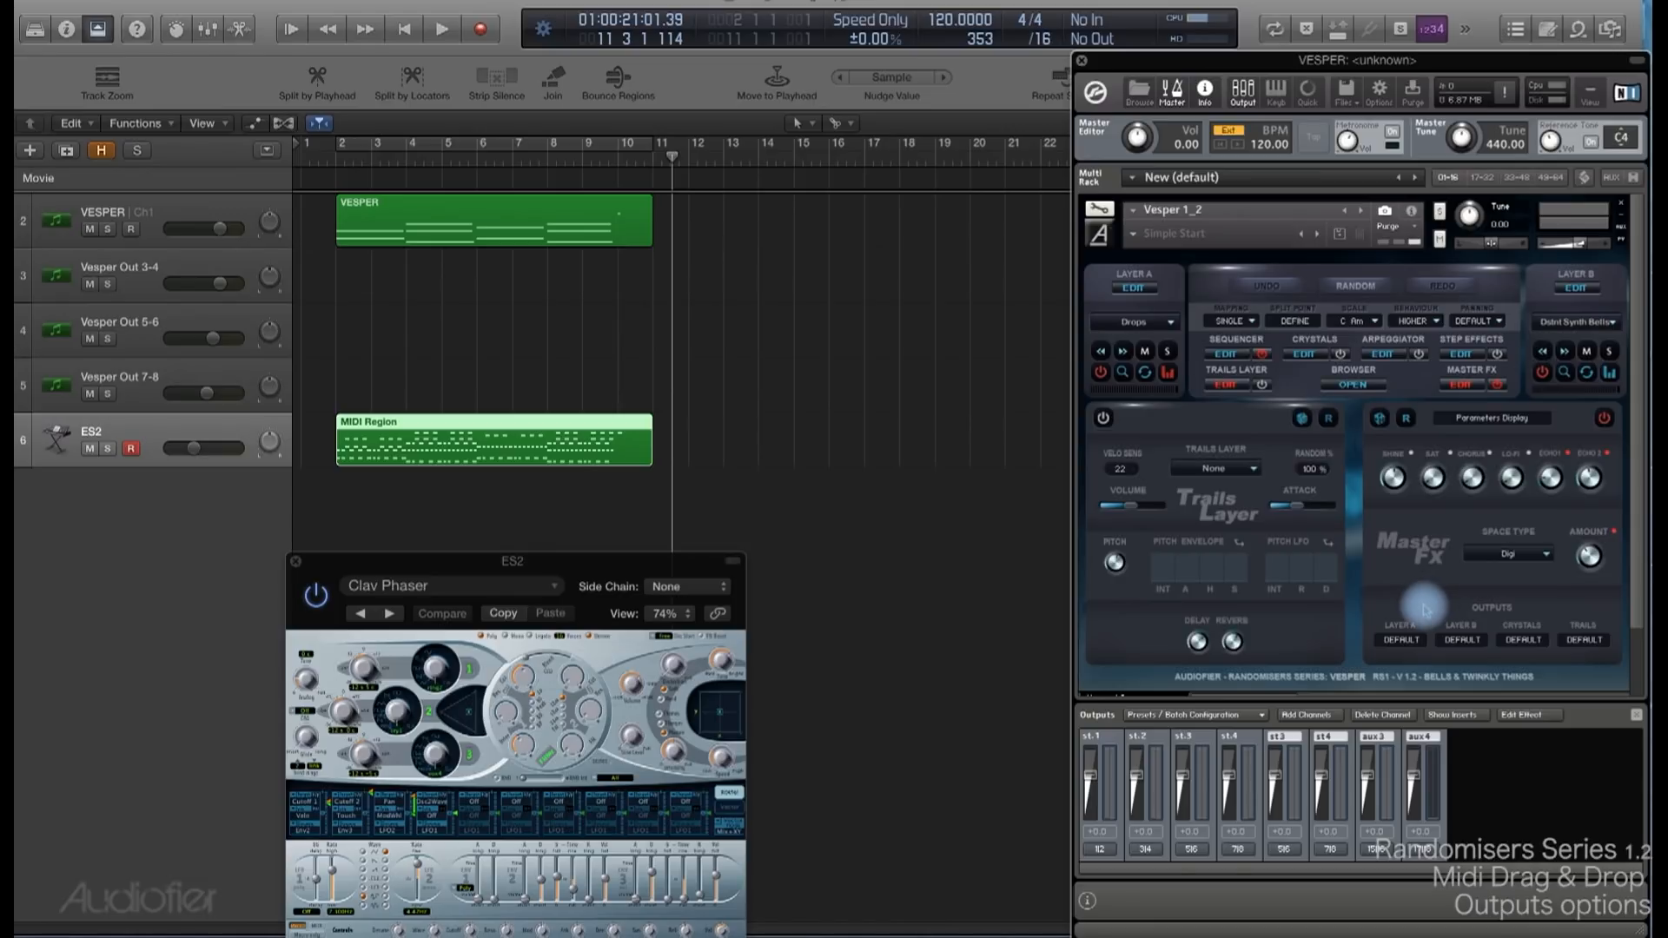
click(1401, 643)
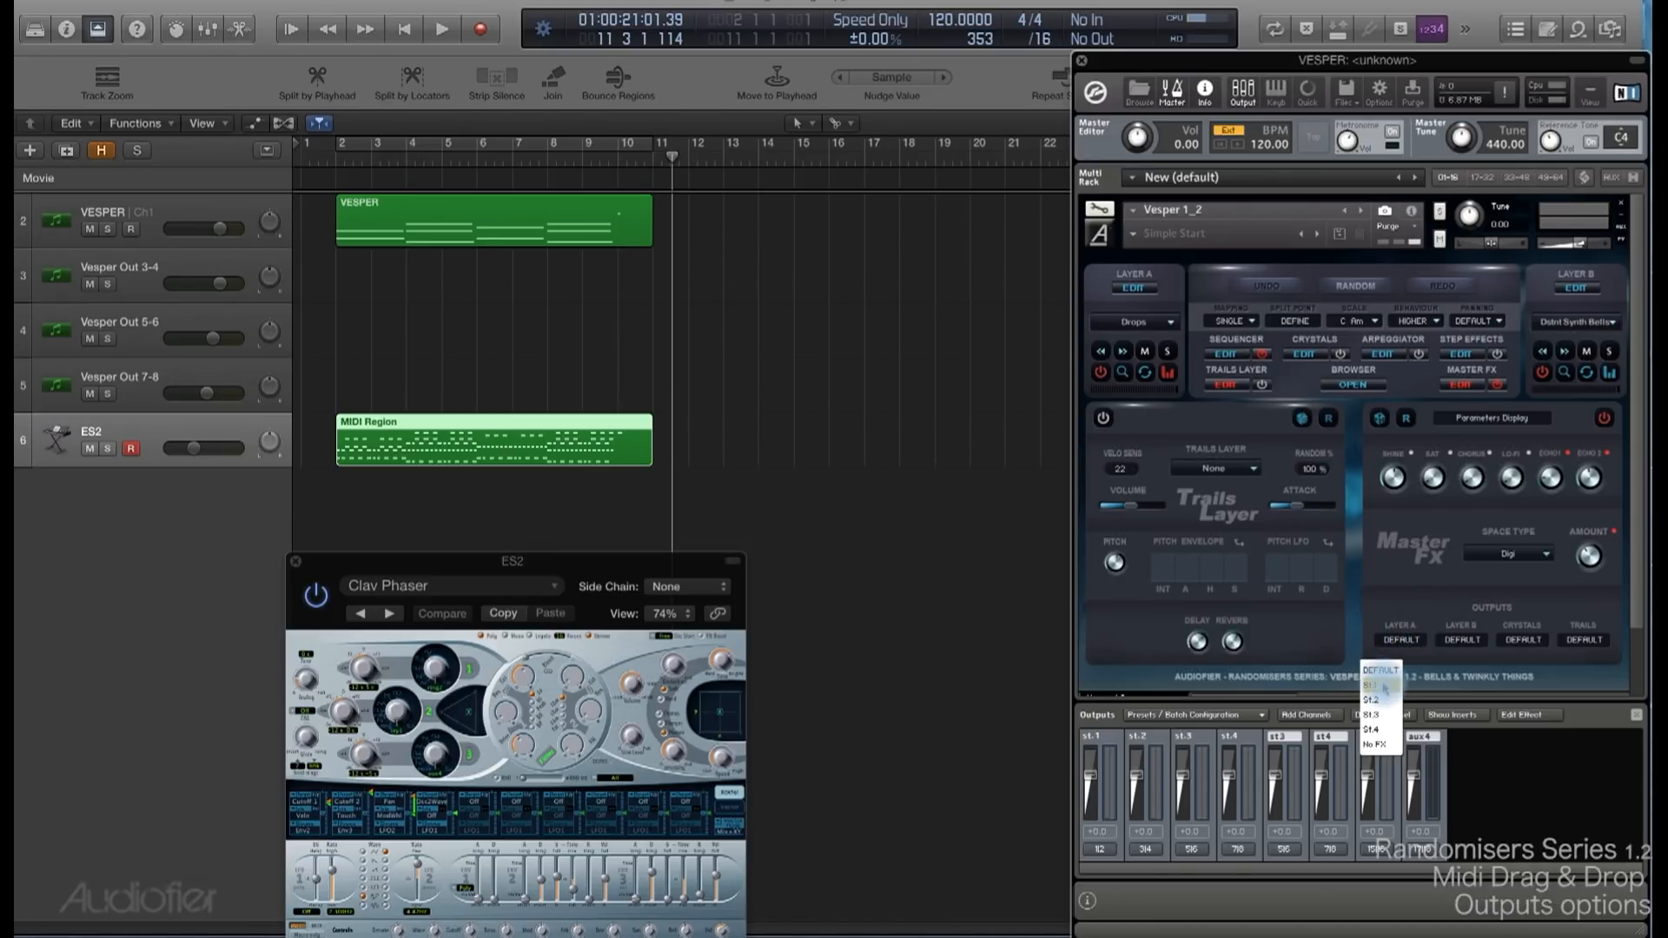
click(1383, 676)
click(1462, 640)
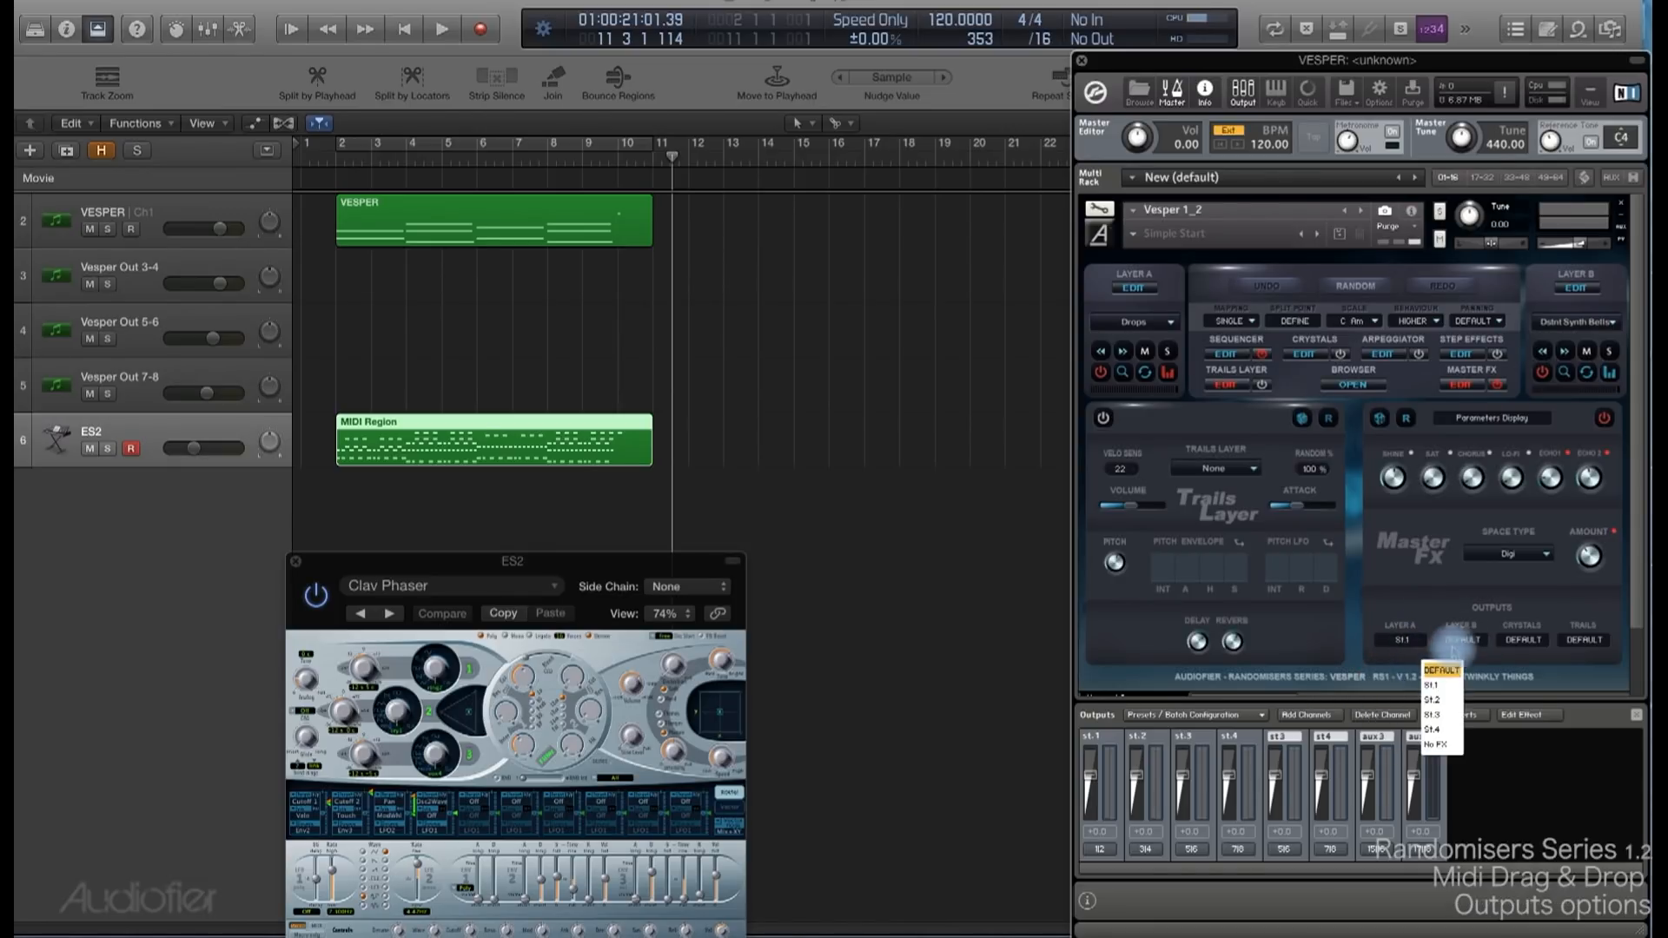
click(1448, 700)
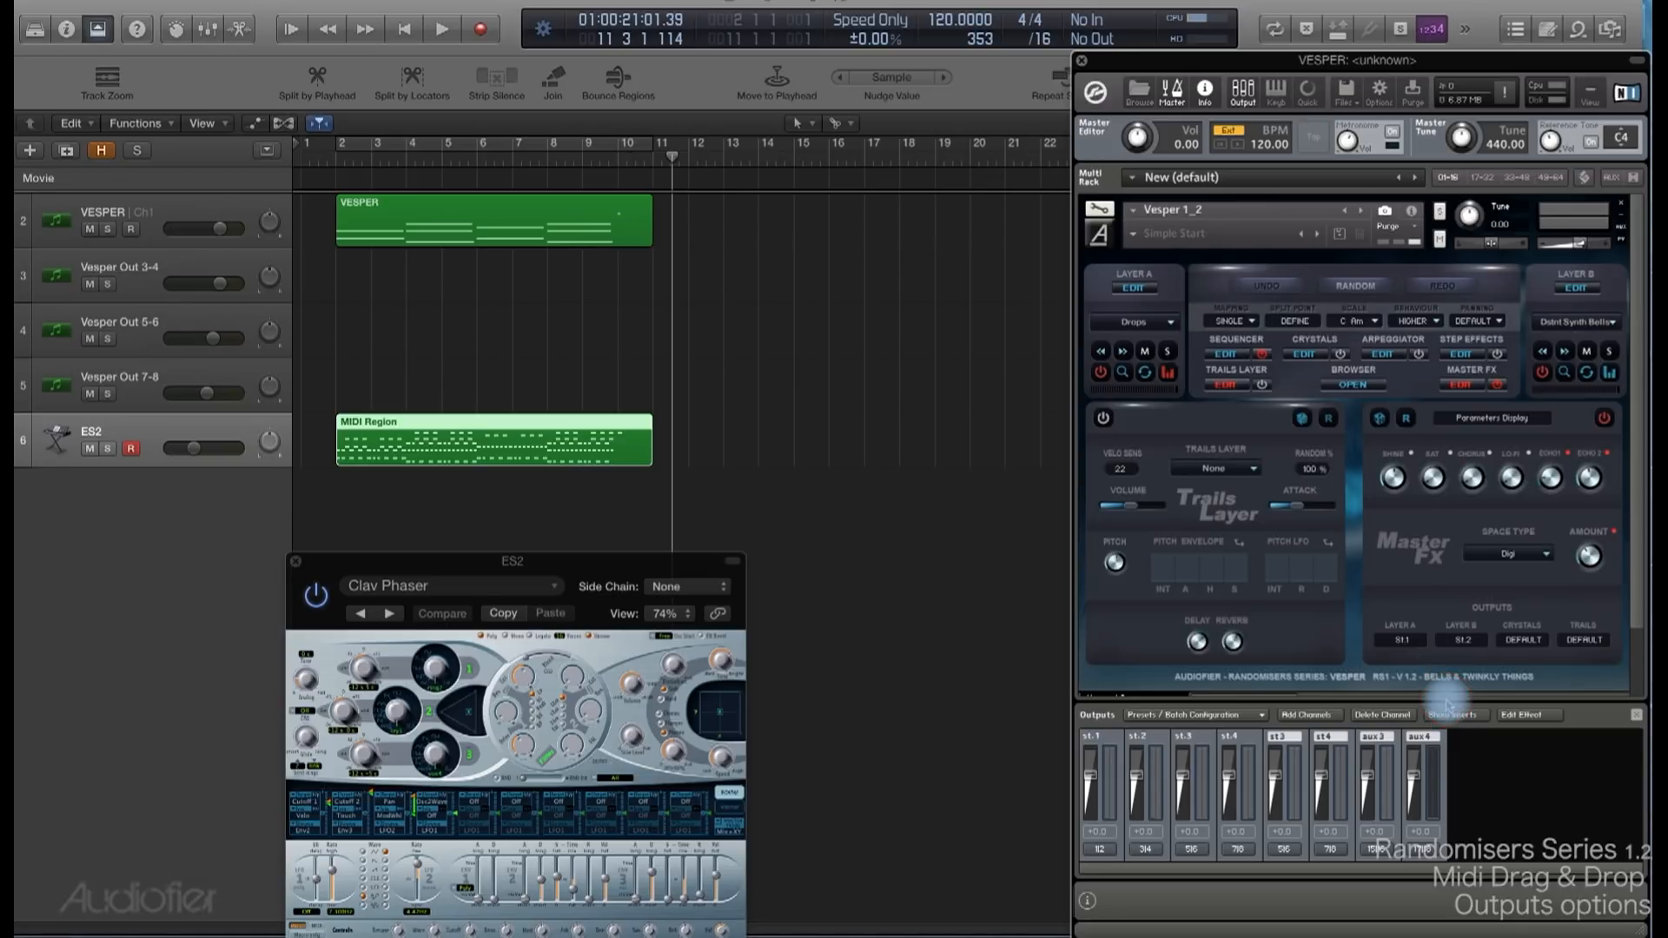
click(1516, 640)
click(1506, 705)
click(1584, 640)
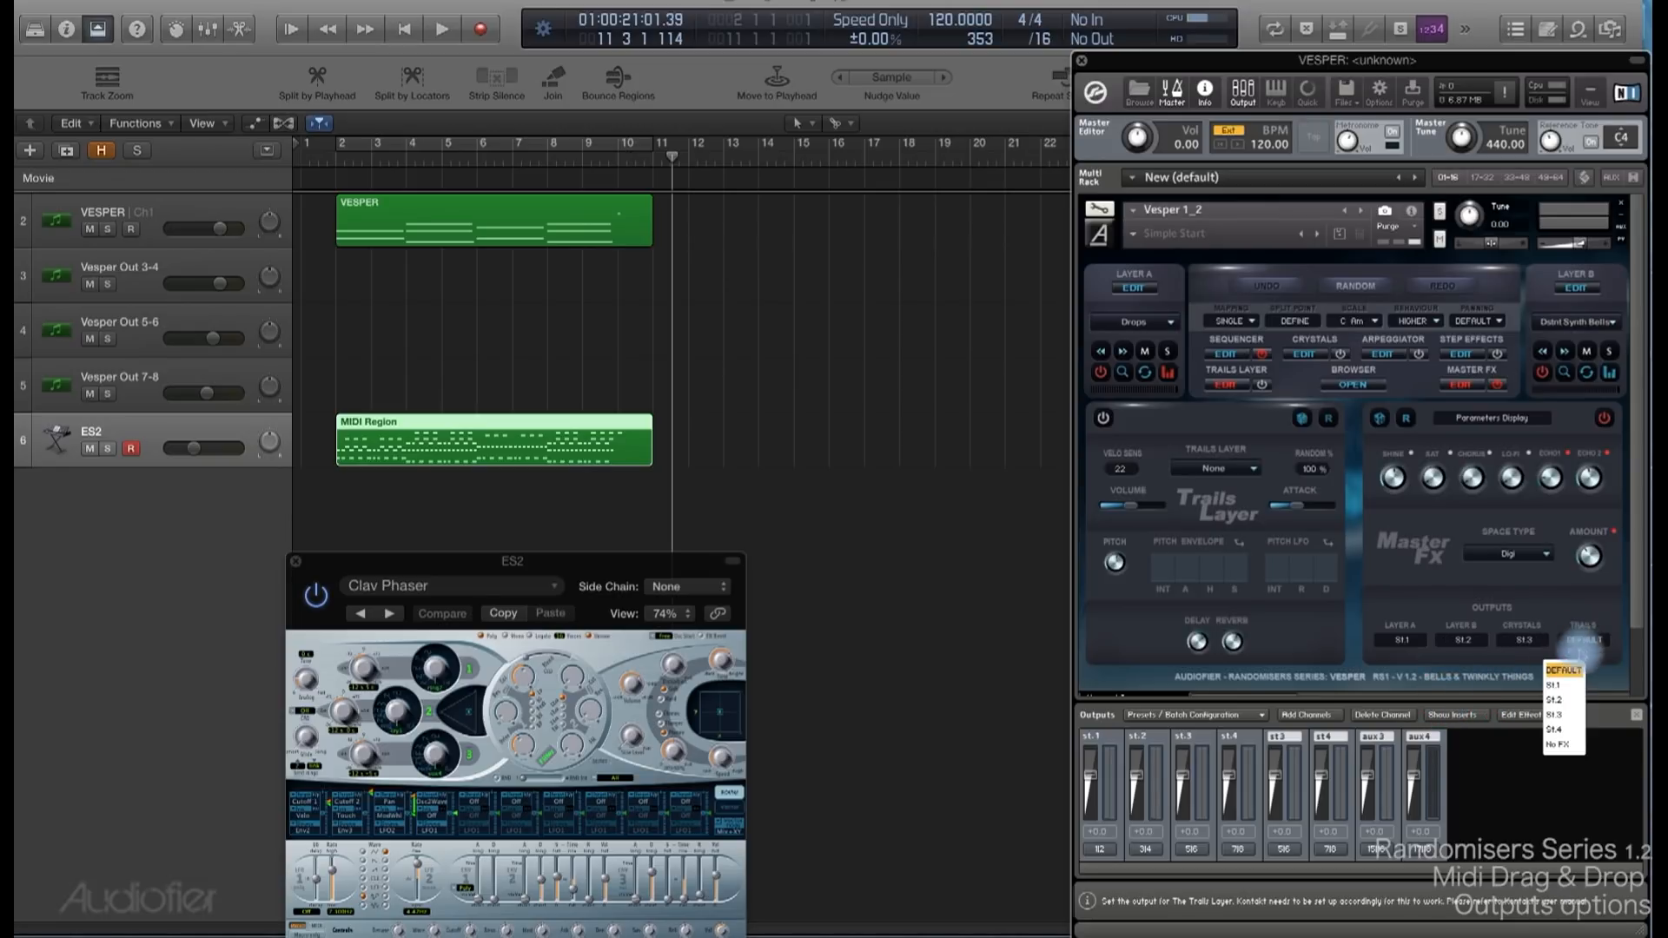
click(1562, 729)
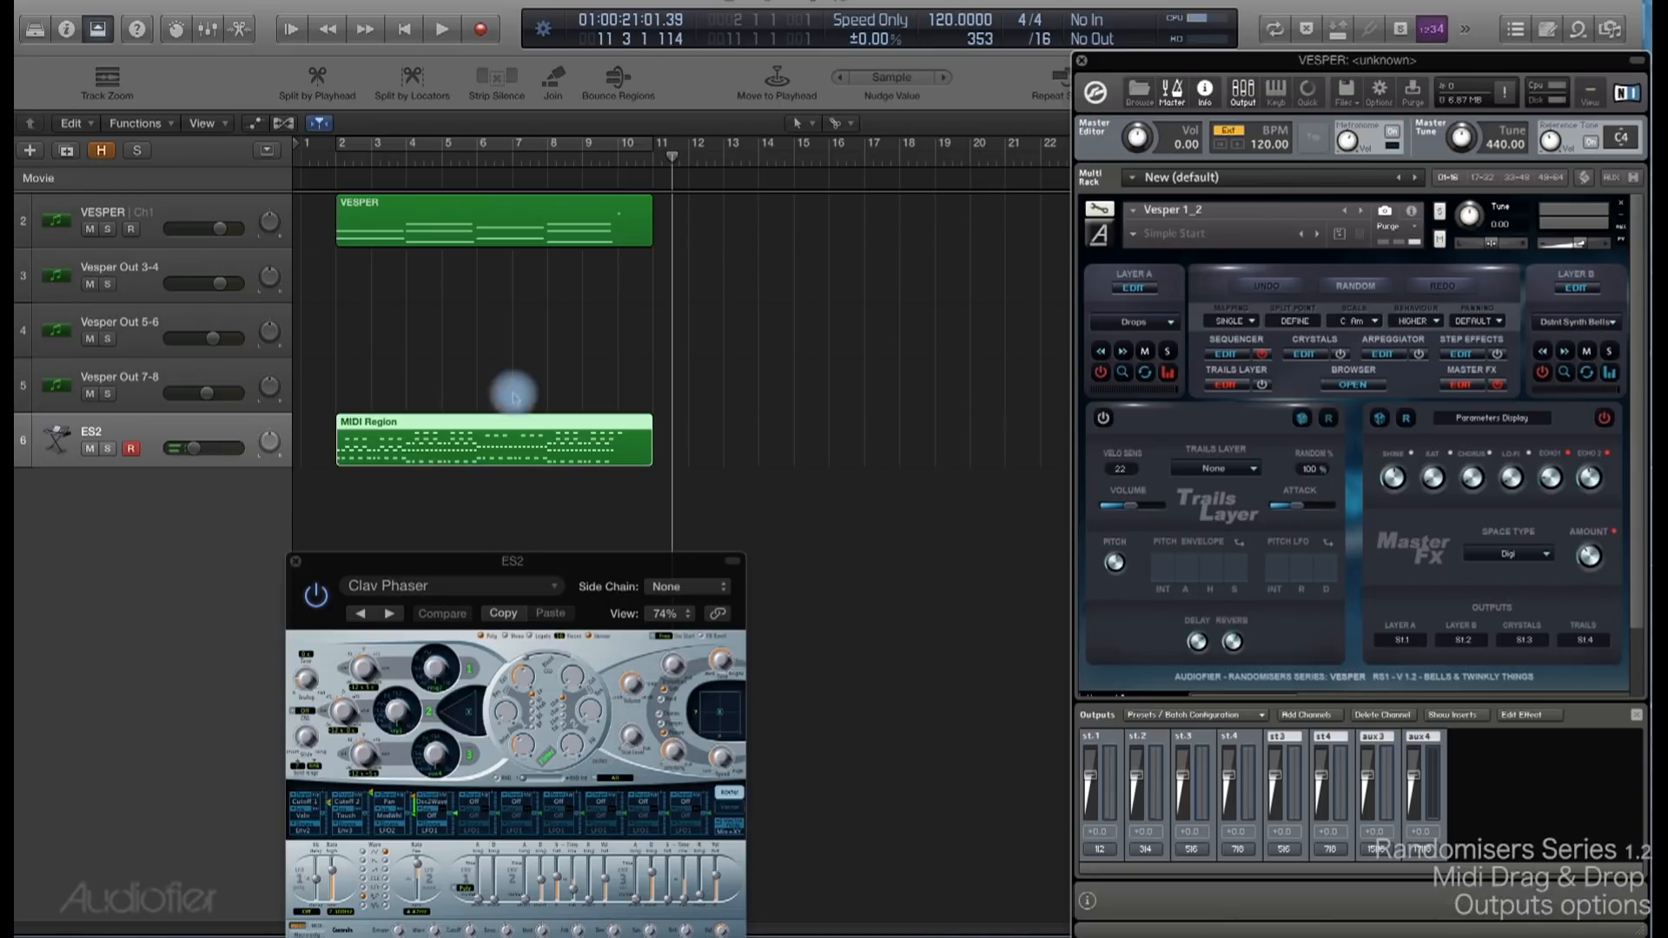
Select the VESPER track for live playing and switch off Vesper's sequencer.
click(176, 209)
click(1263, 355)
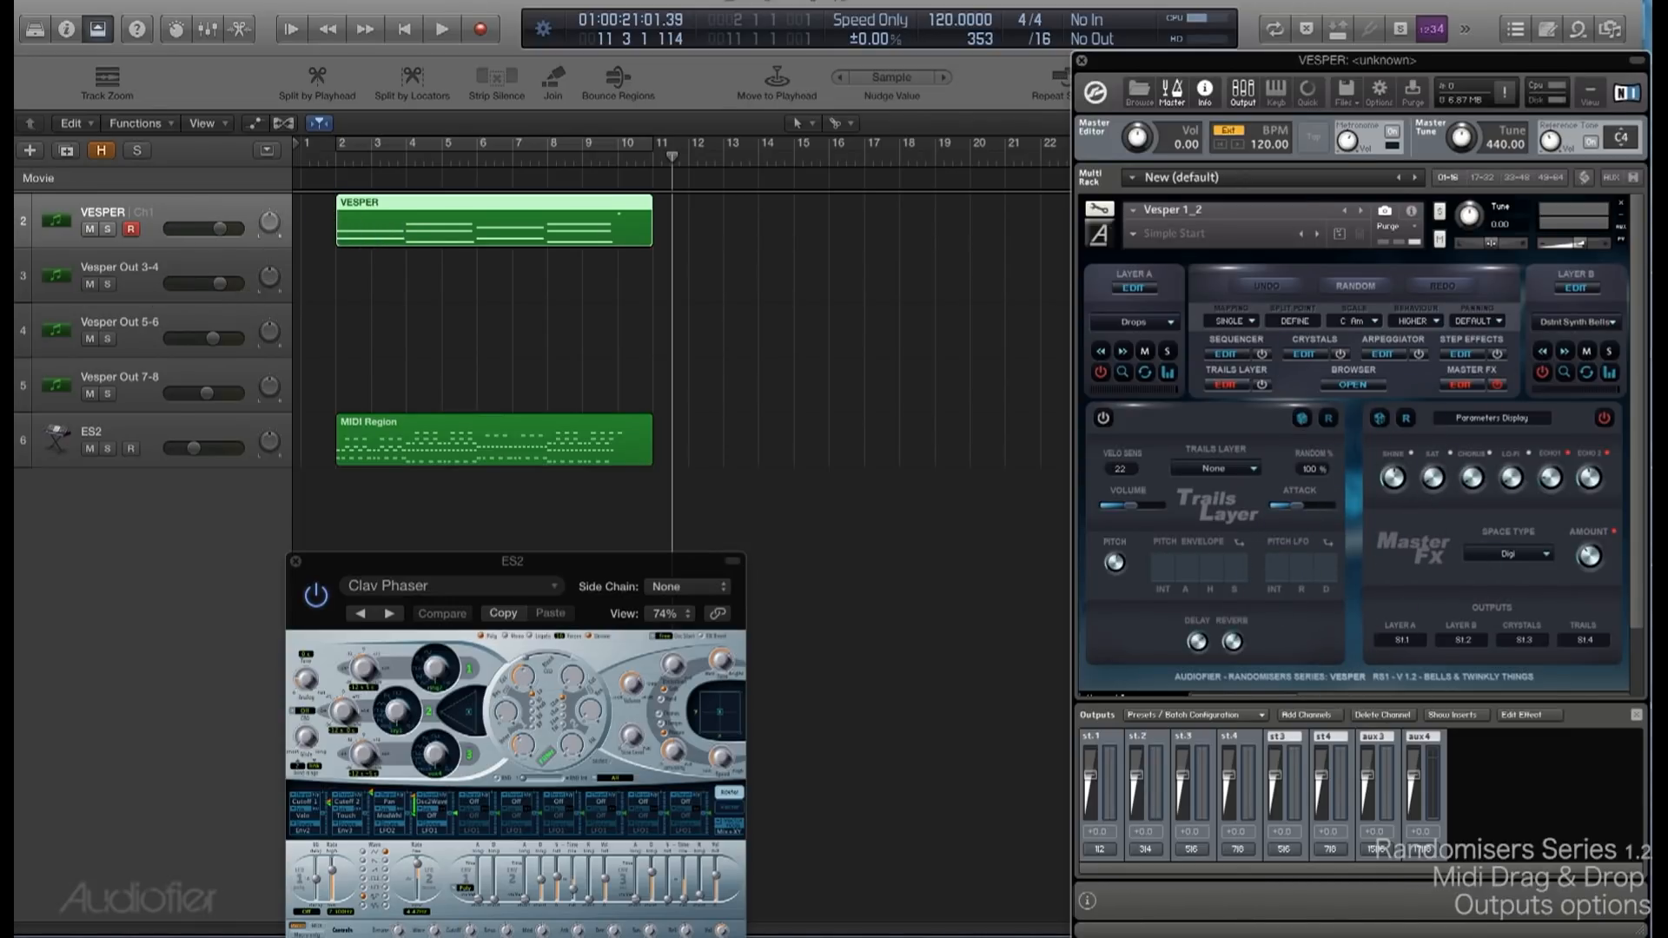
Set the Layer A and Layer B outputs back to DEFAULT.
click(1462, 640)
click(1444, 671)
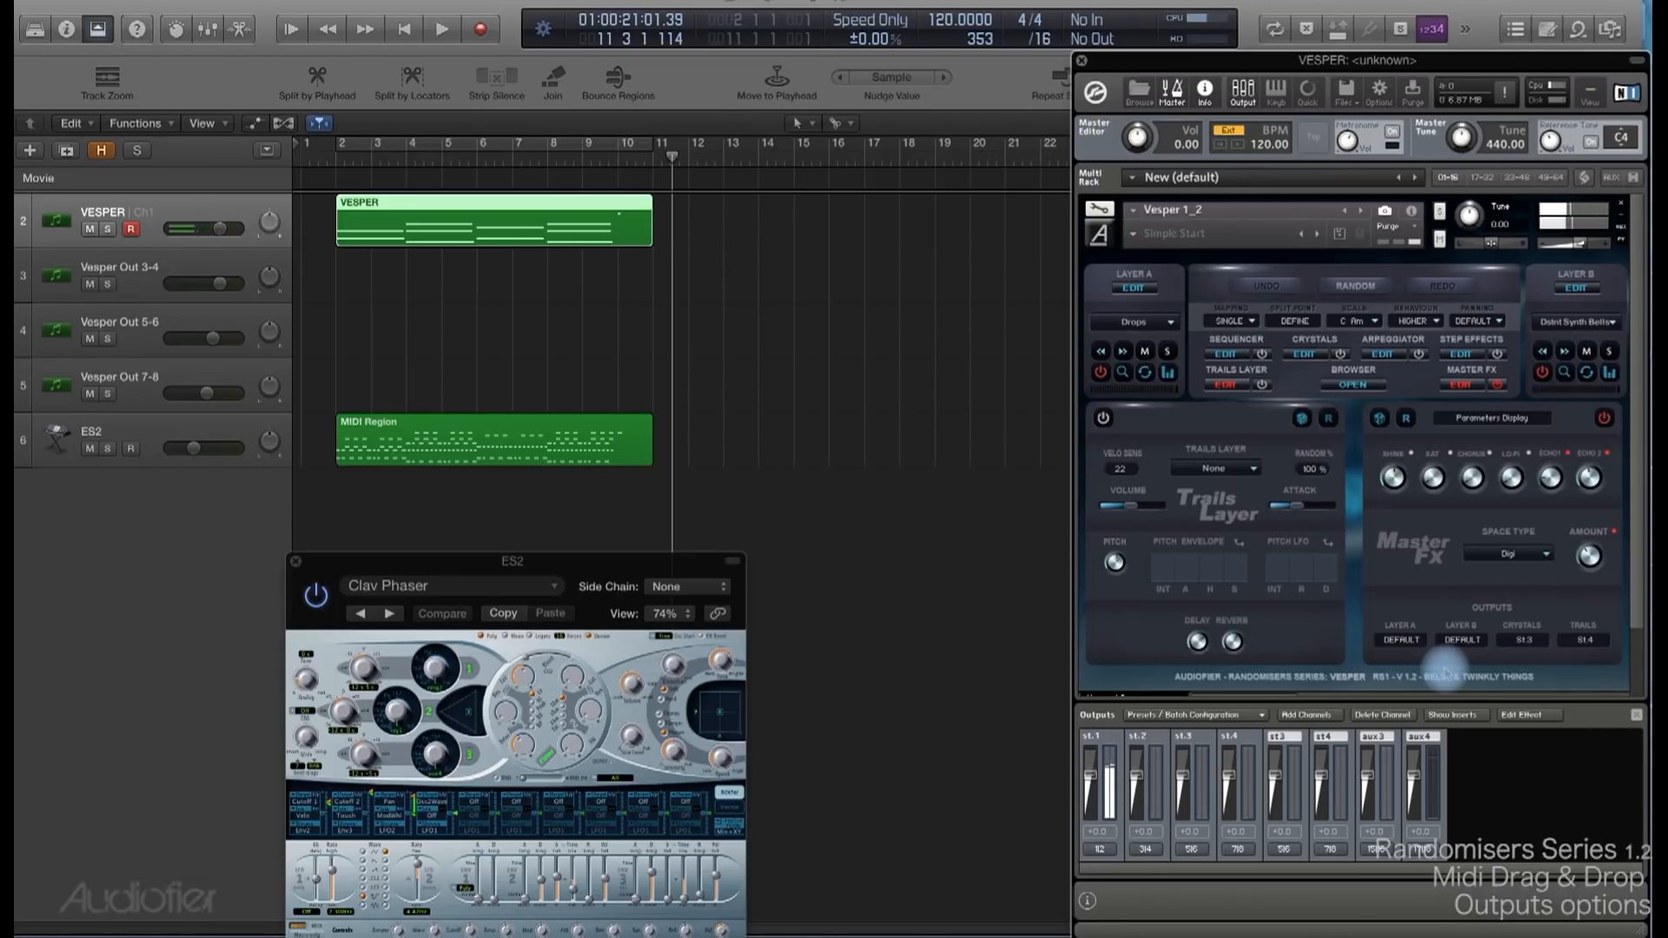
Route the Layer A output to St.1 and the Layer B output to St.2.
click(1401, 639)
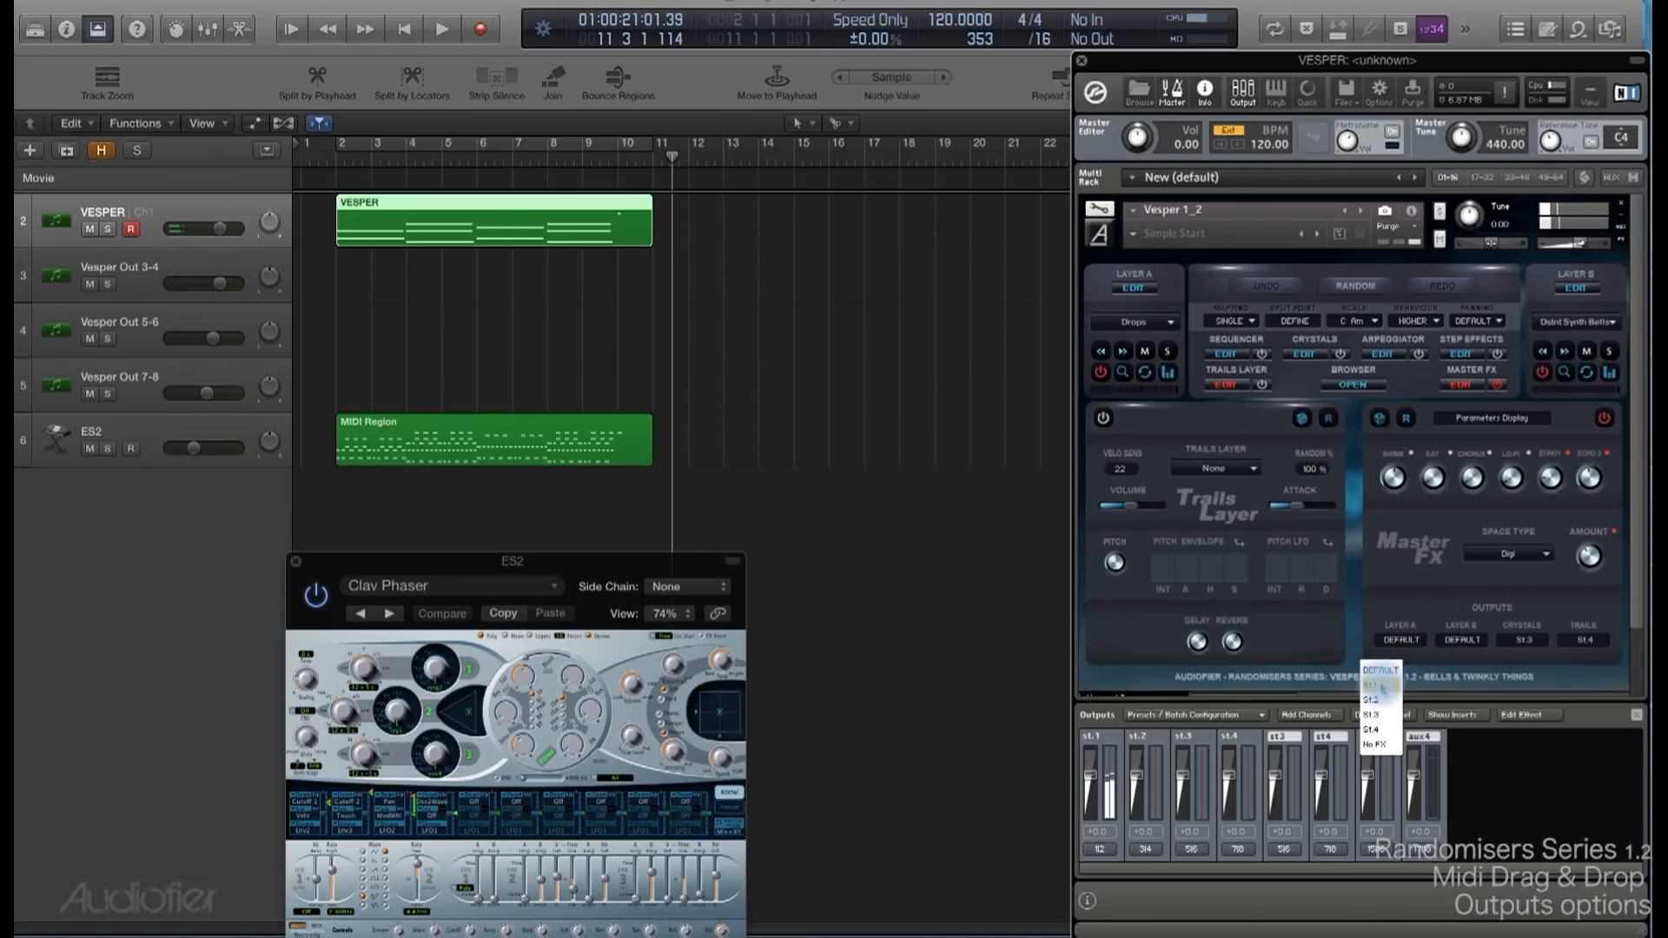
click(1386, 682)
click(1443, 648)
click(1447, 698)
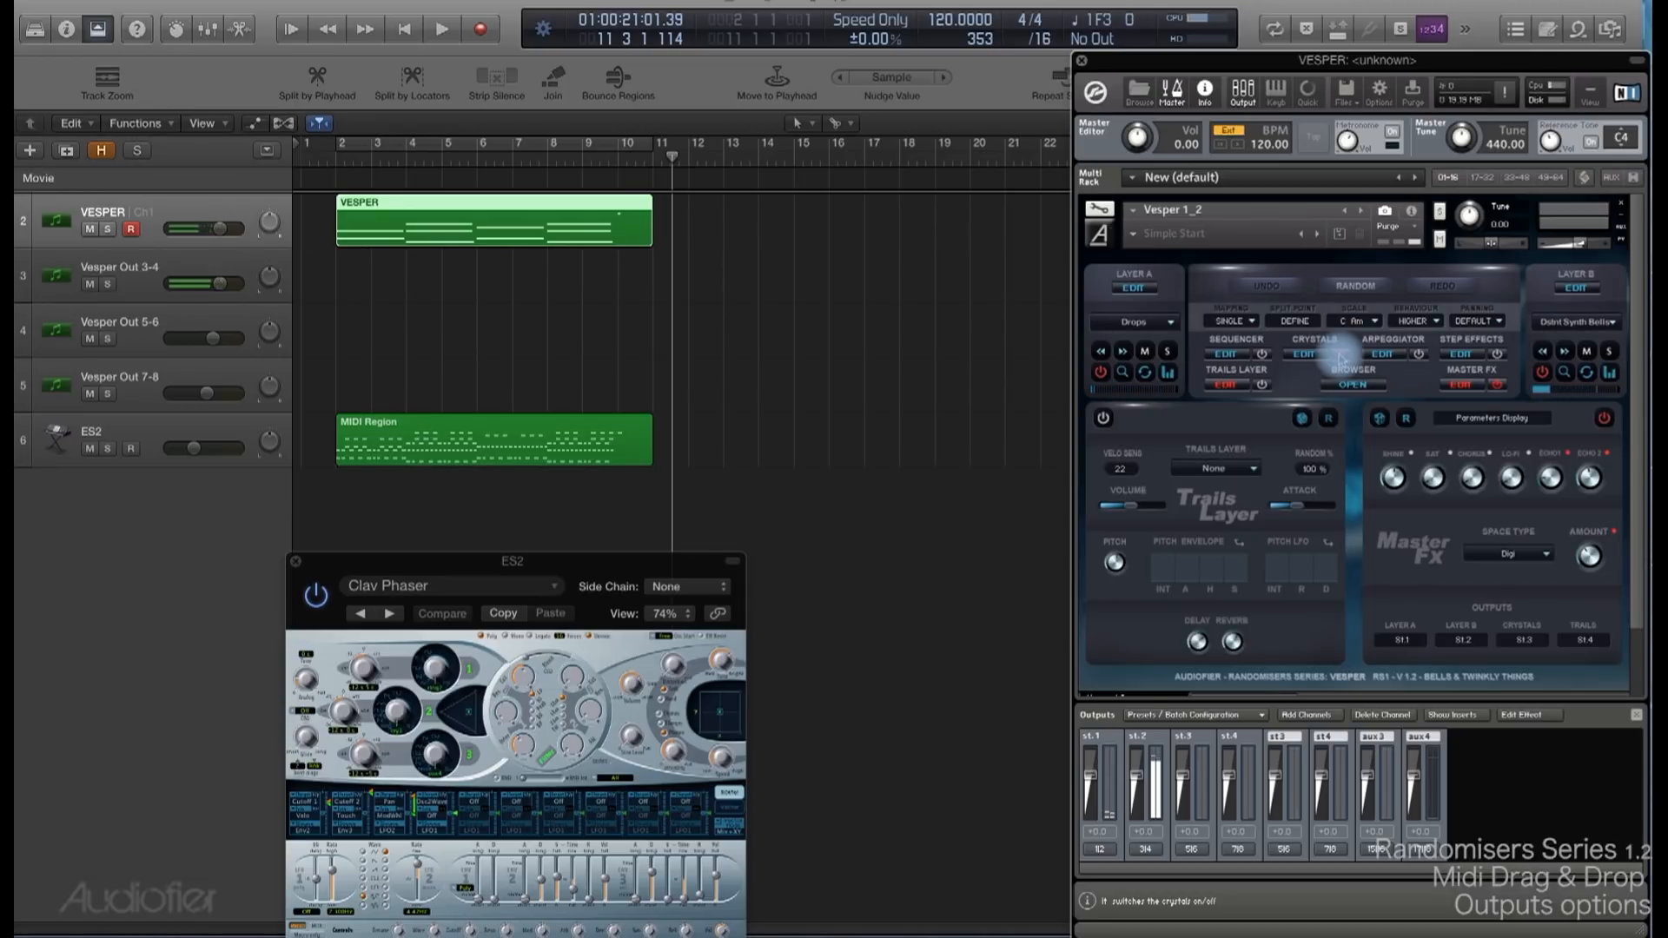
Route the Crystals output to St.3 and set the amount of grains to 25% in the Crystals Generator.
click(1525, 640)
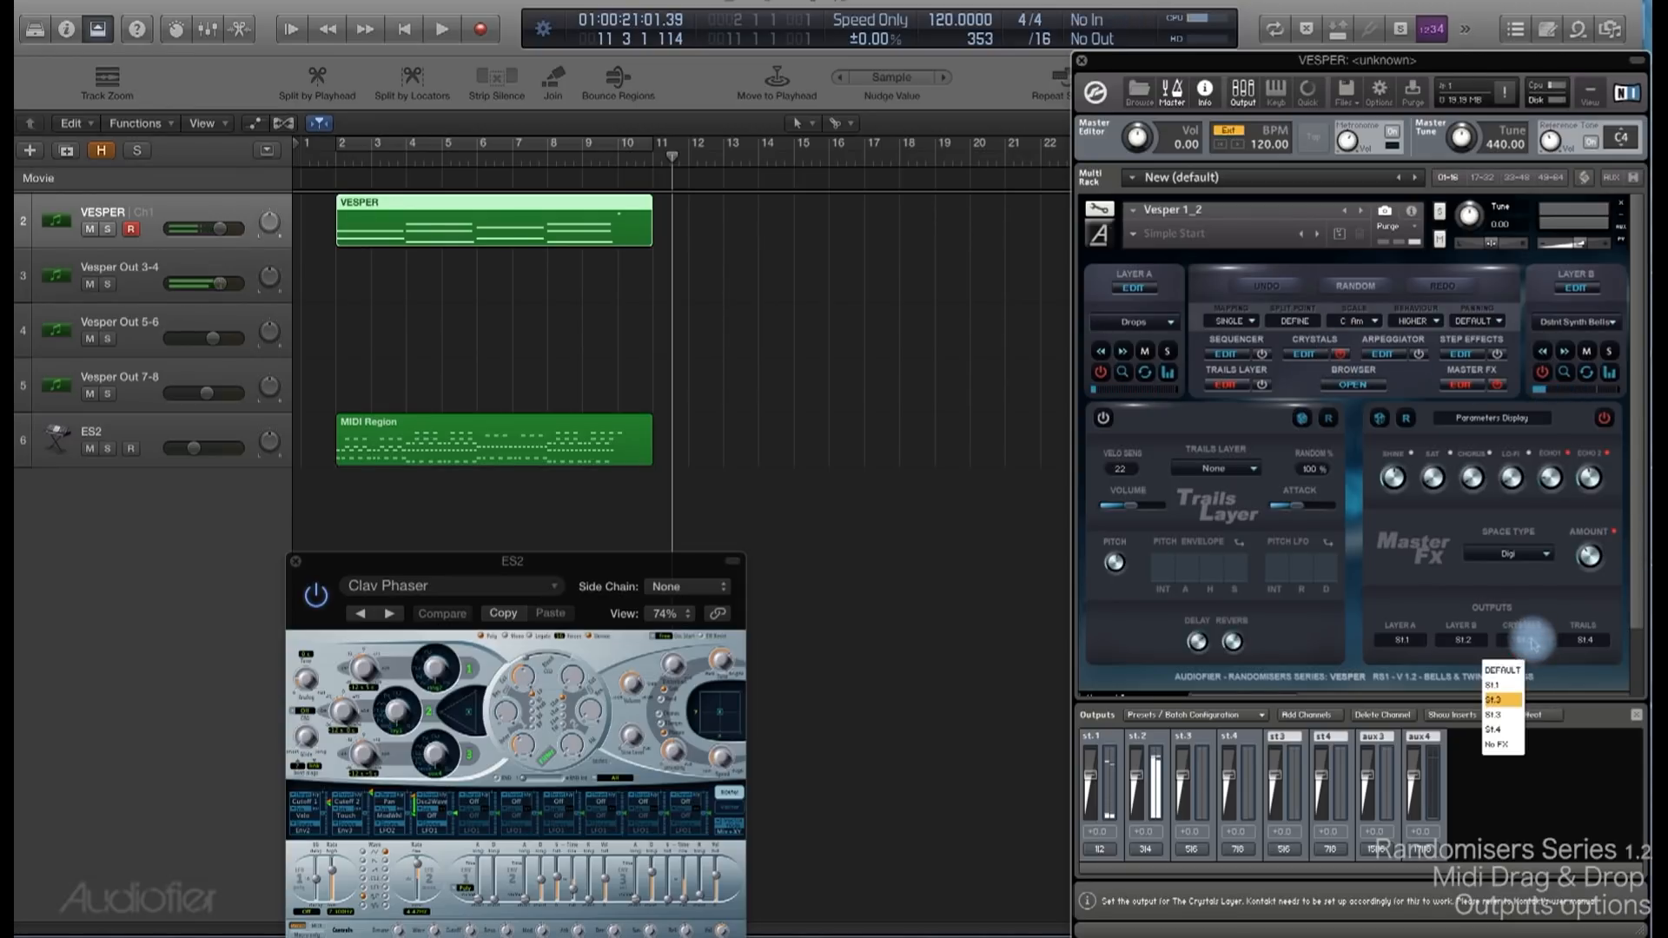
click(1495, 714)
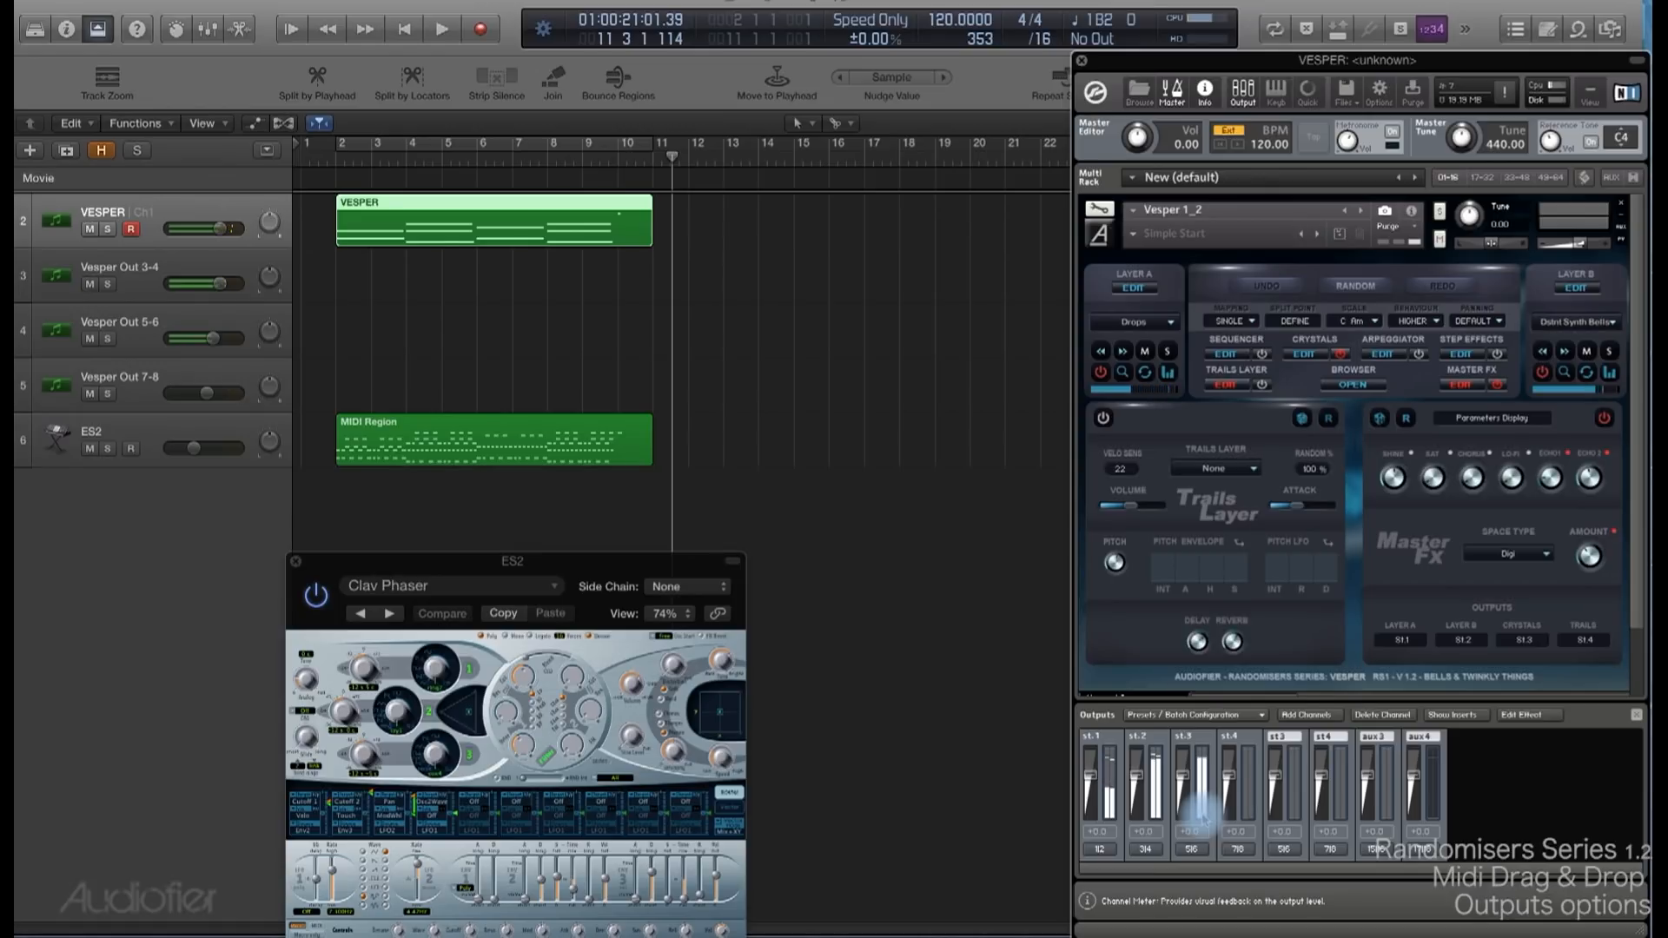
click(1305, 355)
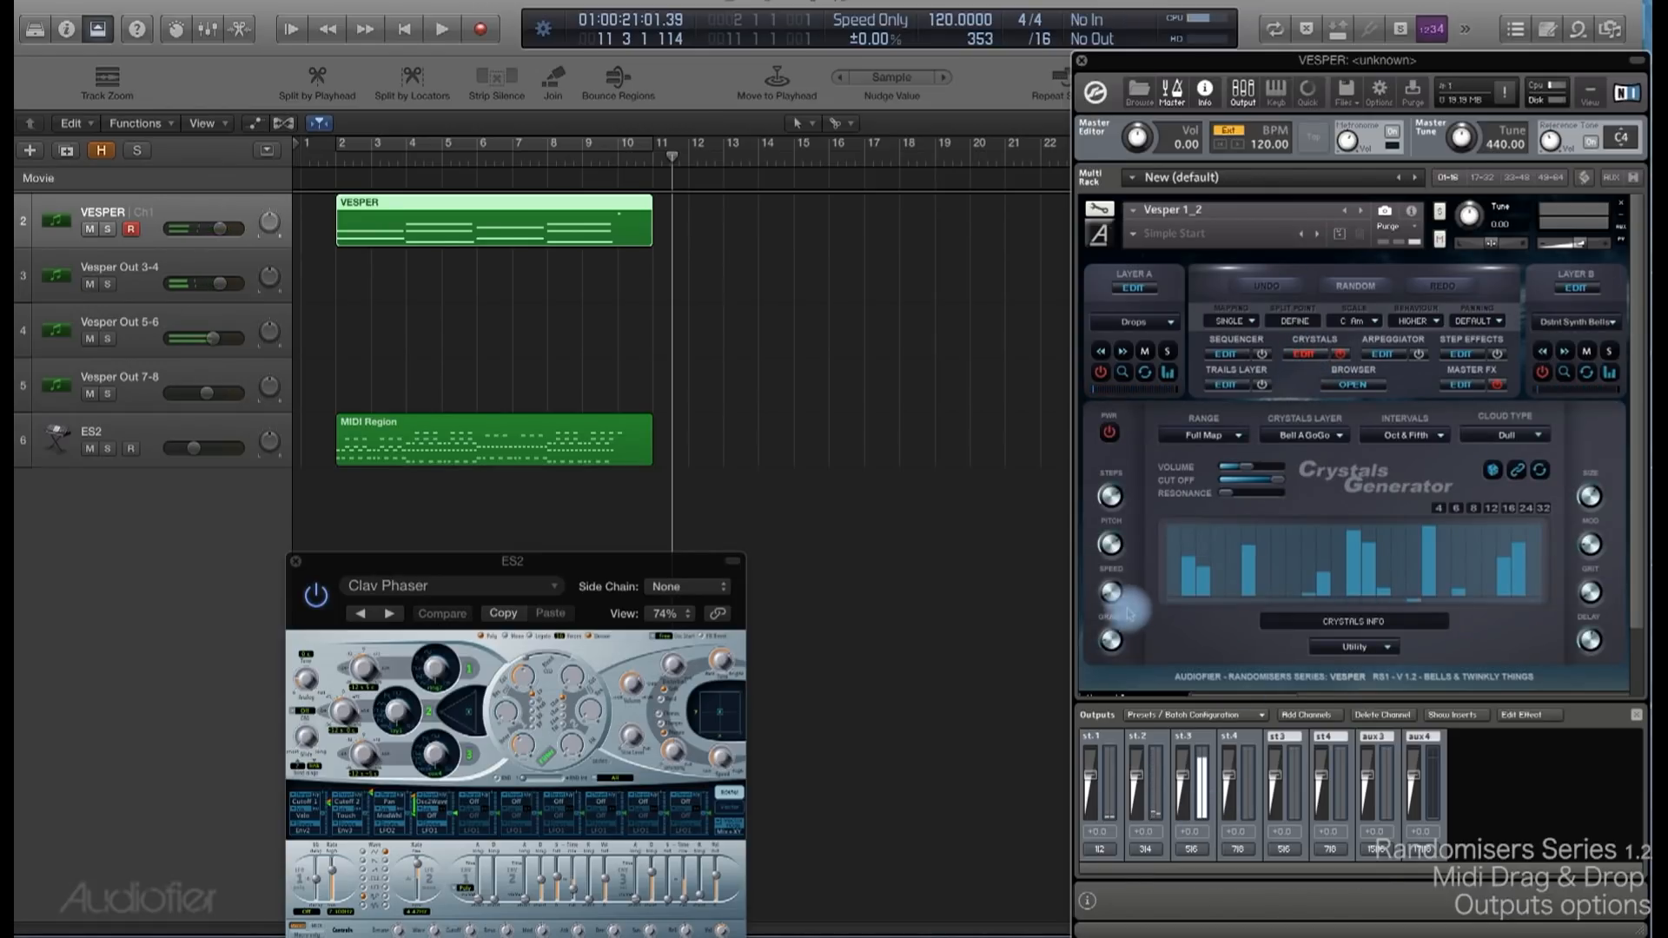
mouse_move(1123, 528)
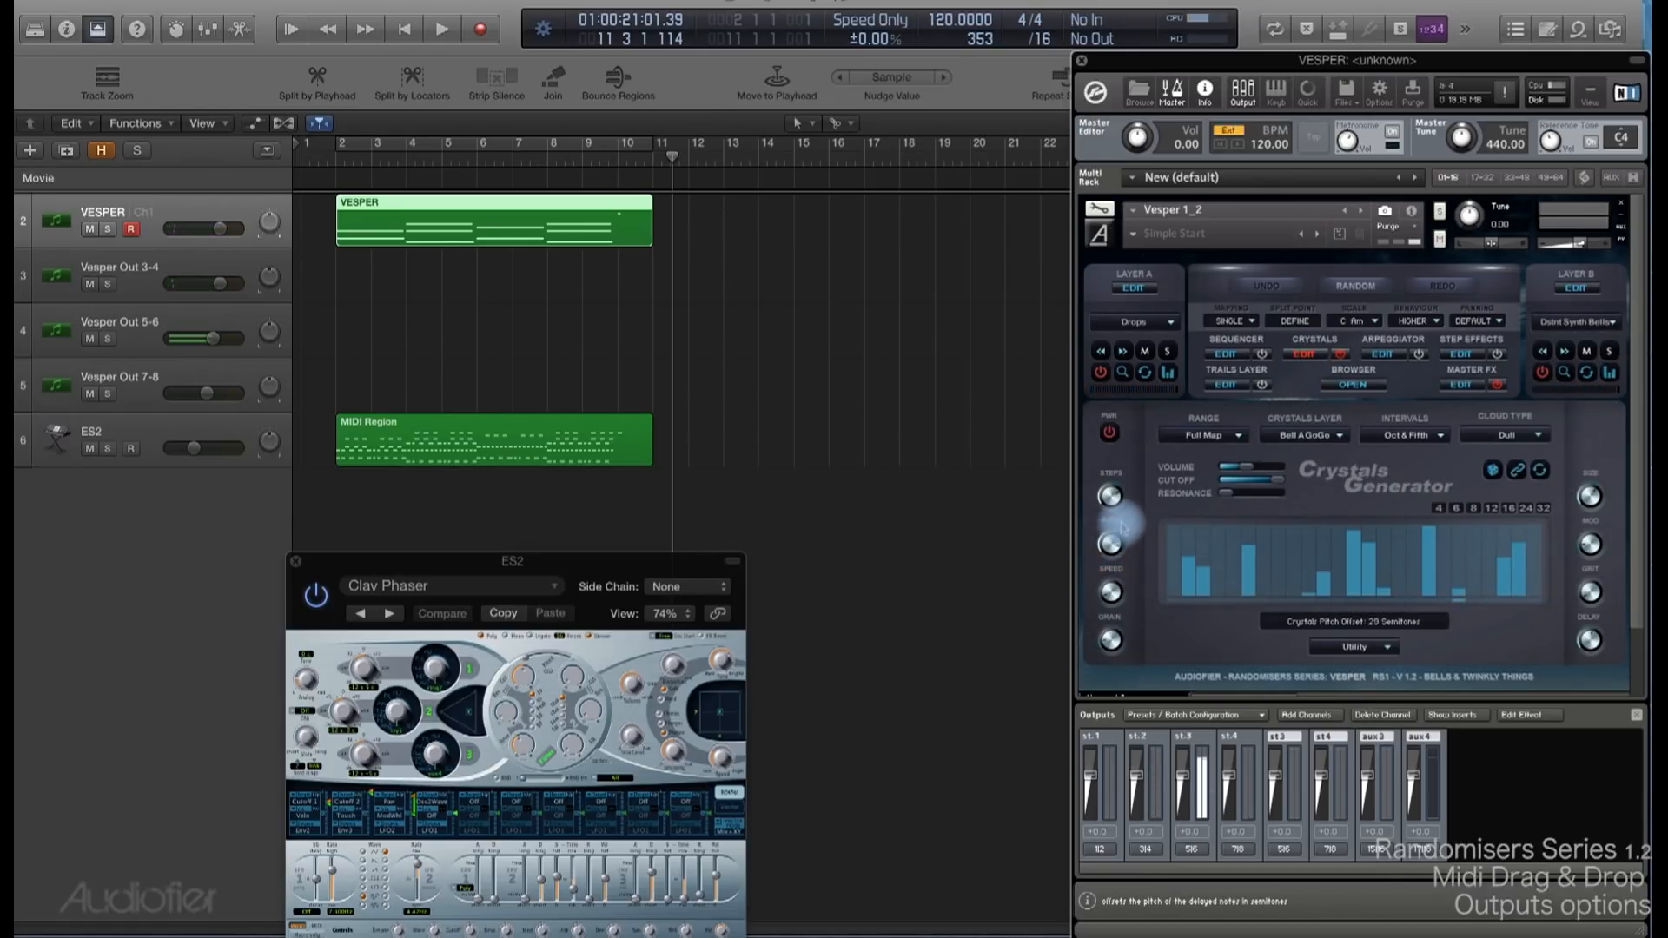
mouse_move(1115, 631)
drag(1116, 627, 1110, 638)
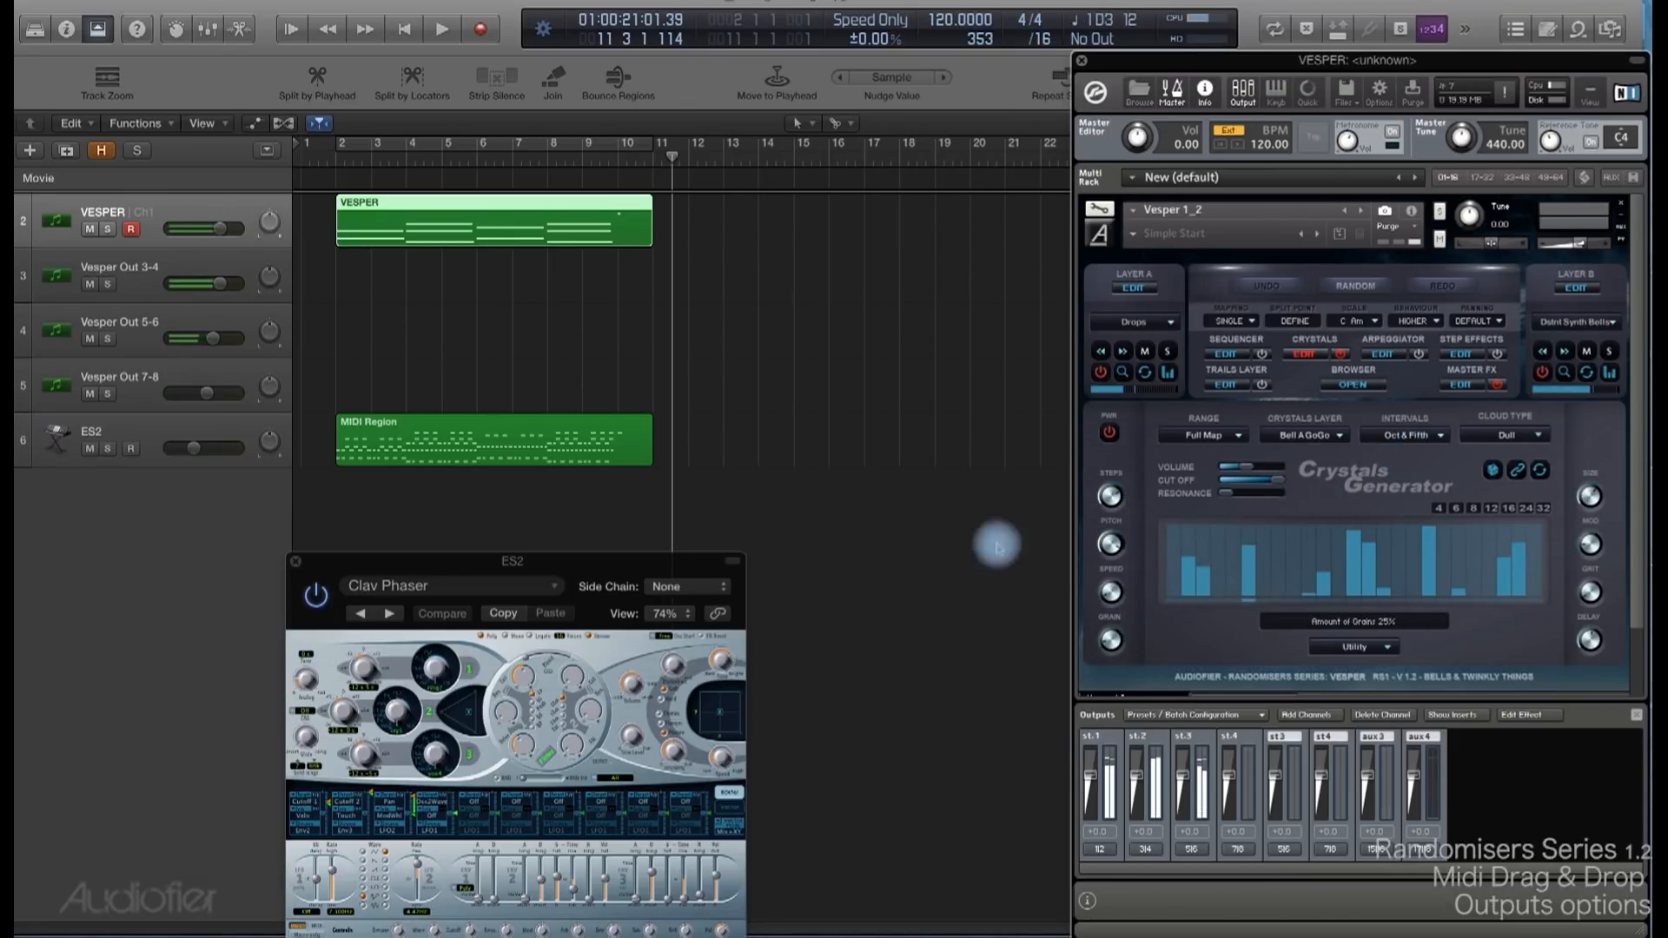
Lower the Vesper Out 5-6 track volume and set the Crystals cloud type to Chains.
drag(194, 337, 148, 343)
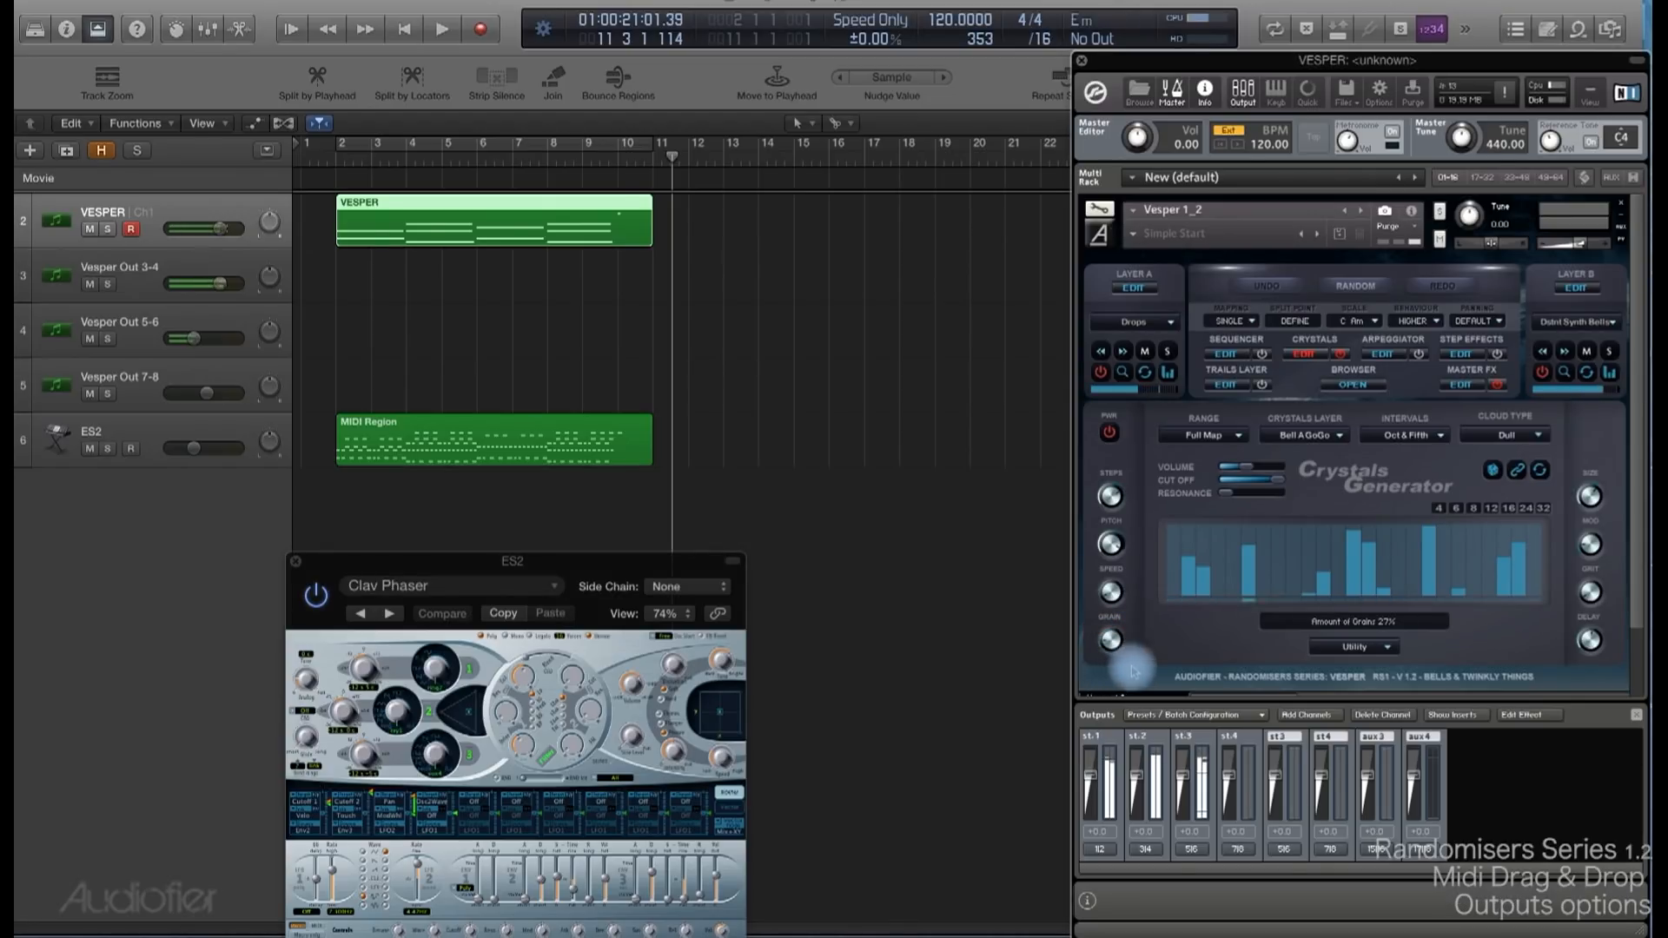
click(1516, 434)
click(1470, 294)
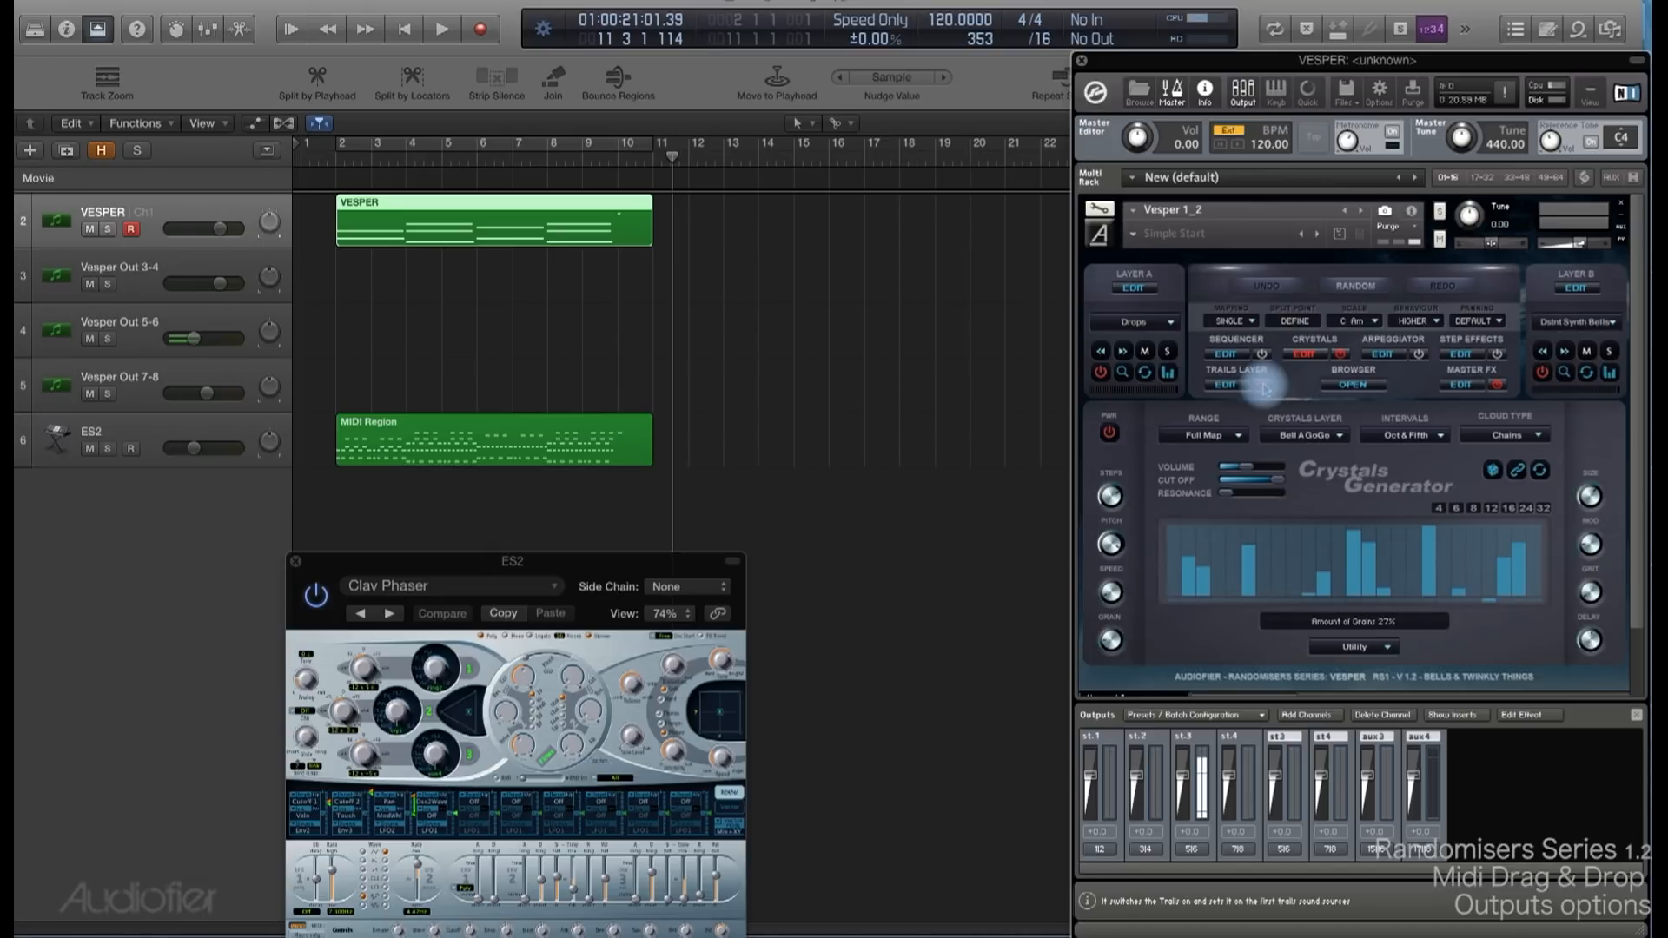
Switch on the Trails layer and route its output to St.4 in the Master FX outputs section.
click(1462, 384)
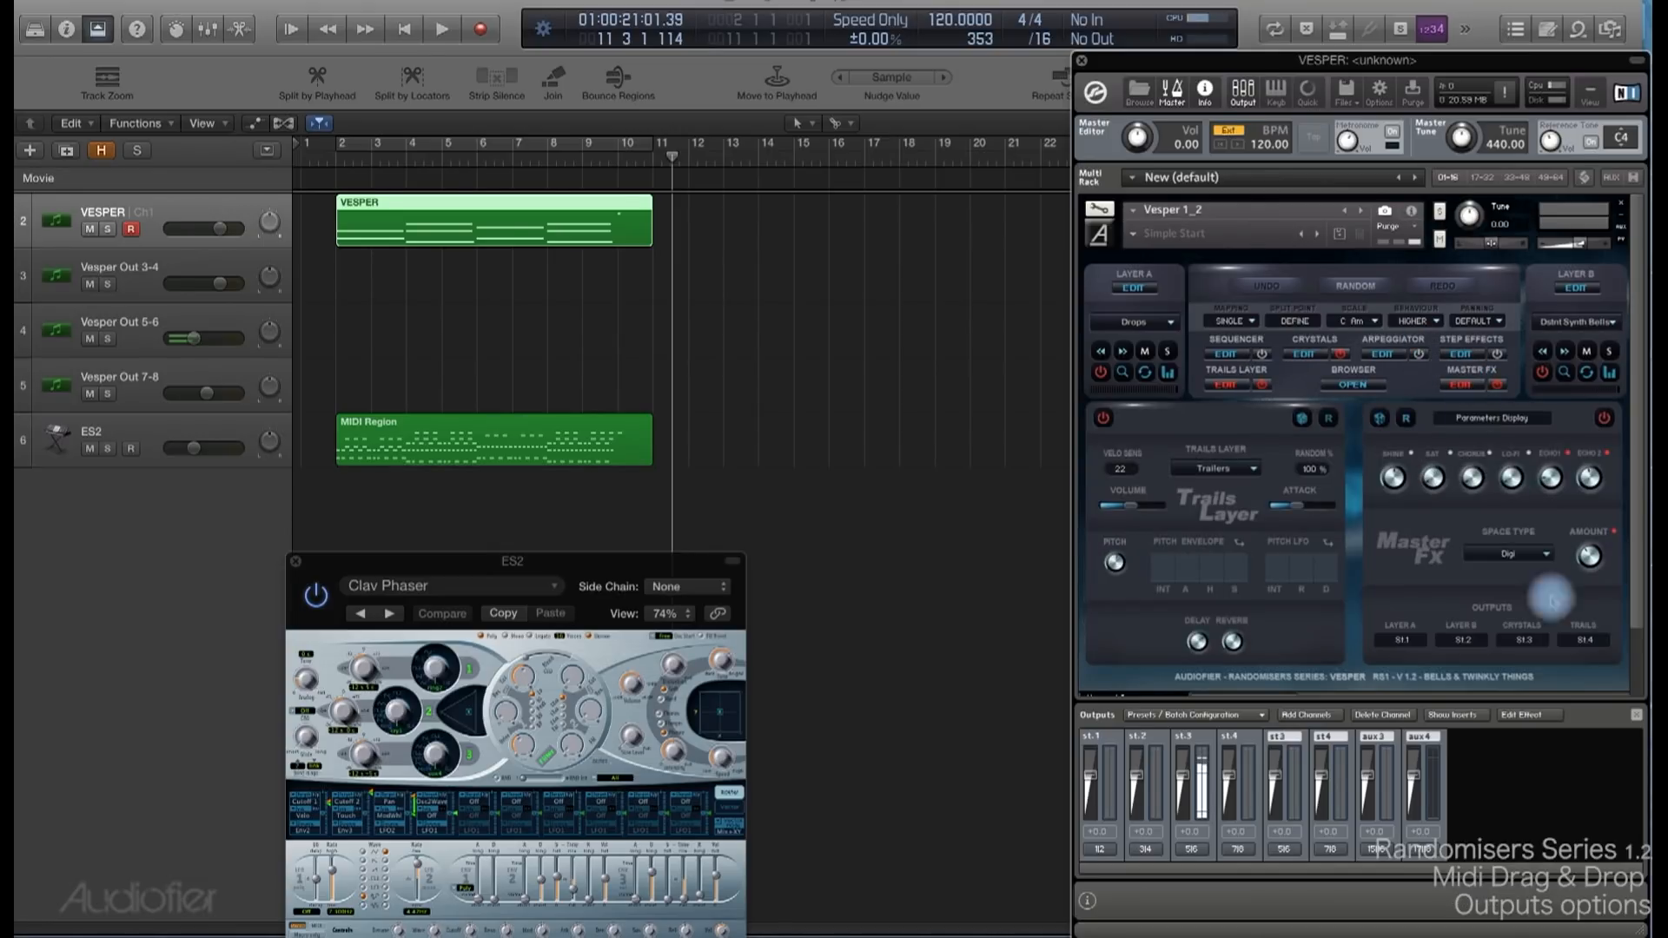
click(1585, 640)
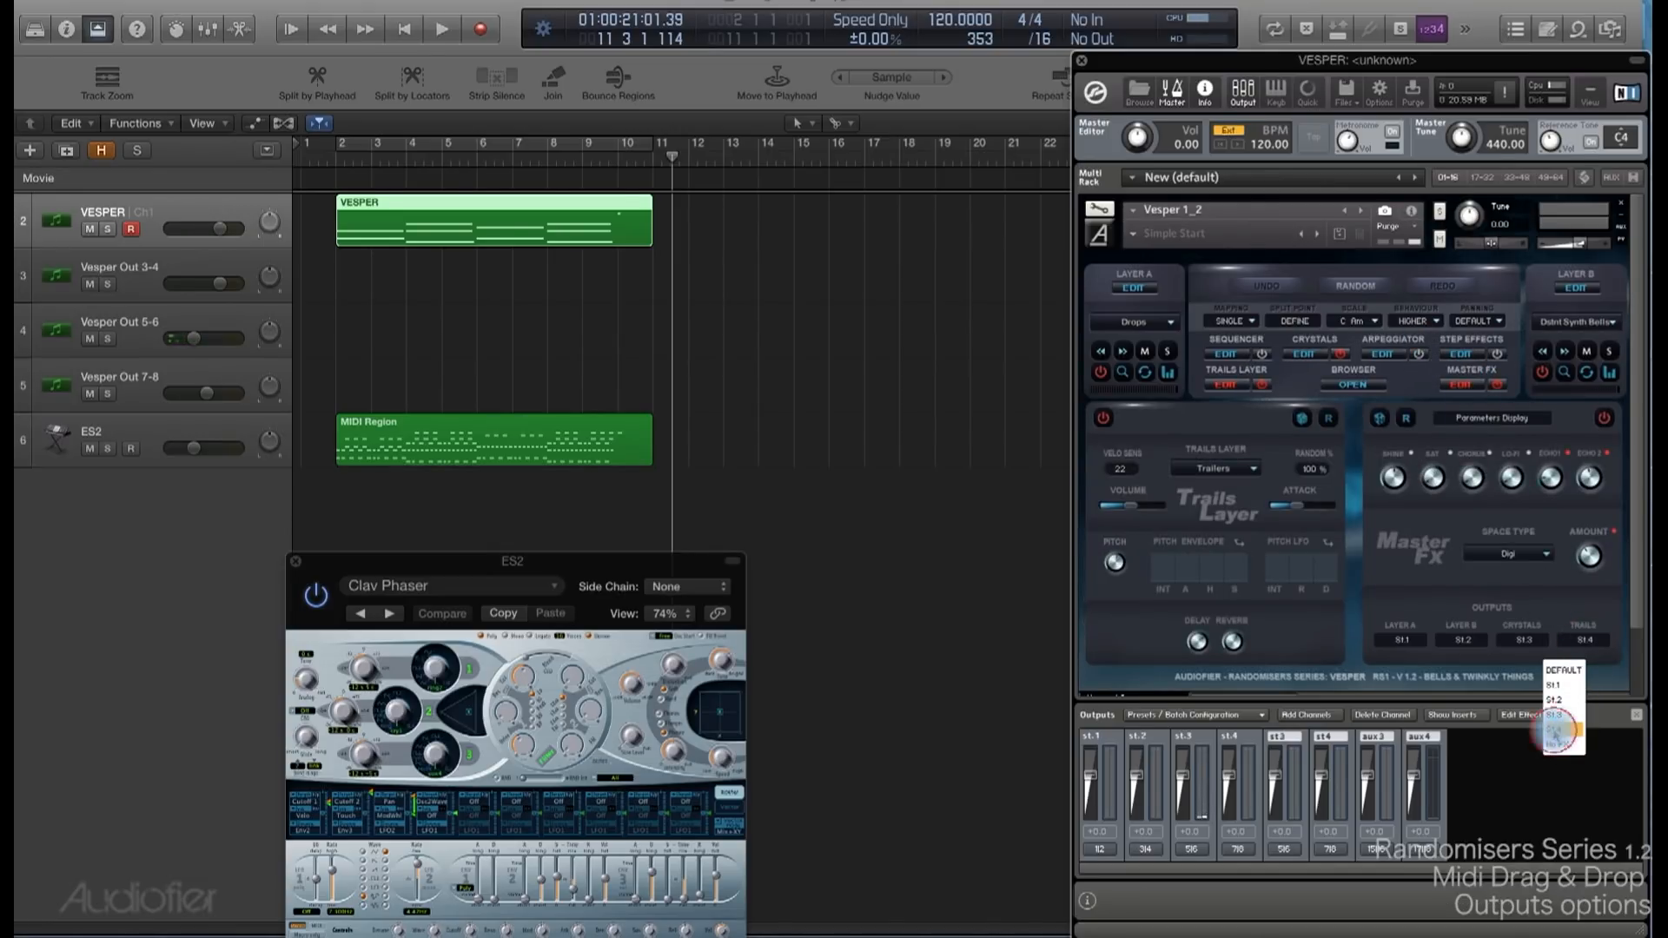
click(1556, 730)
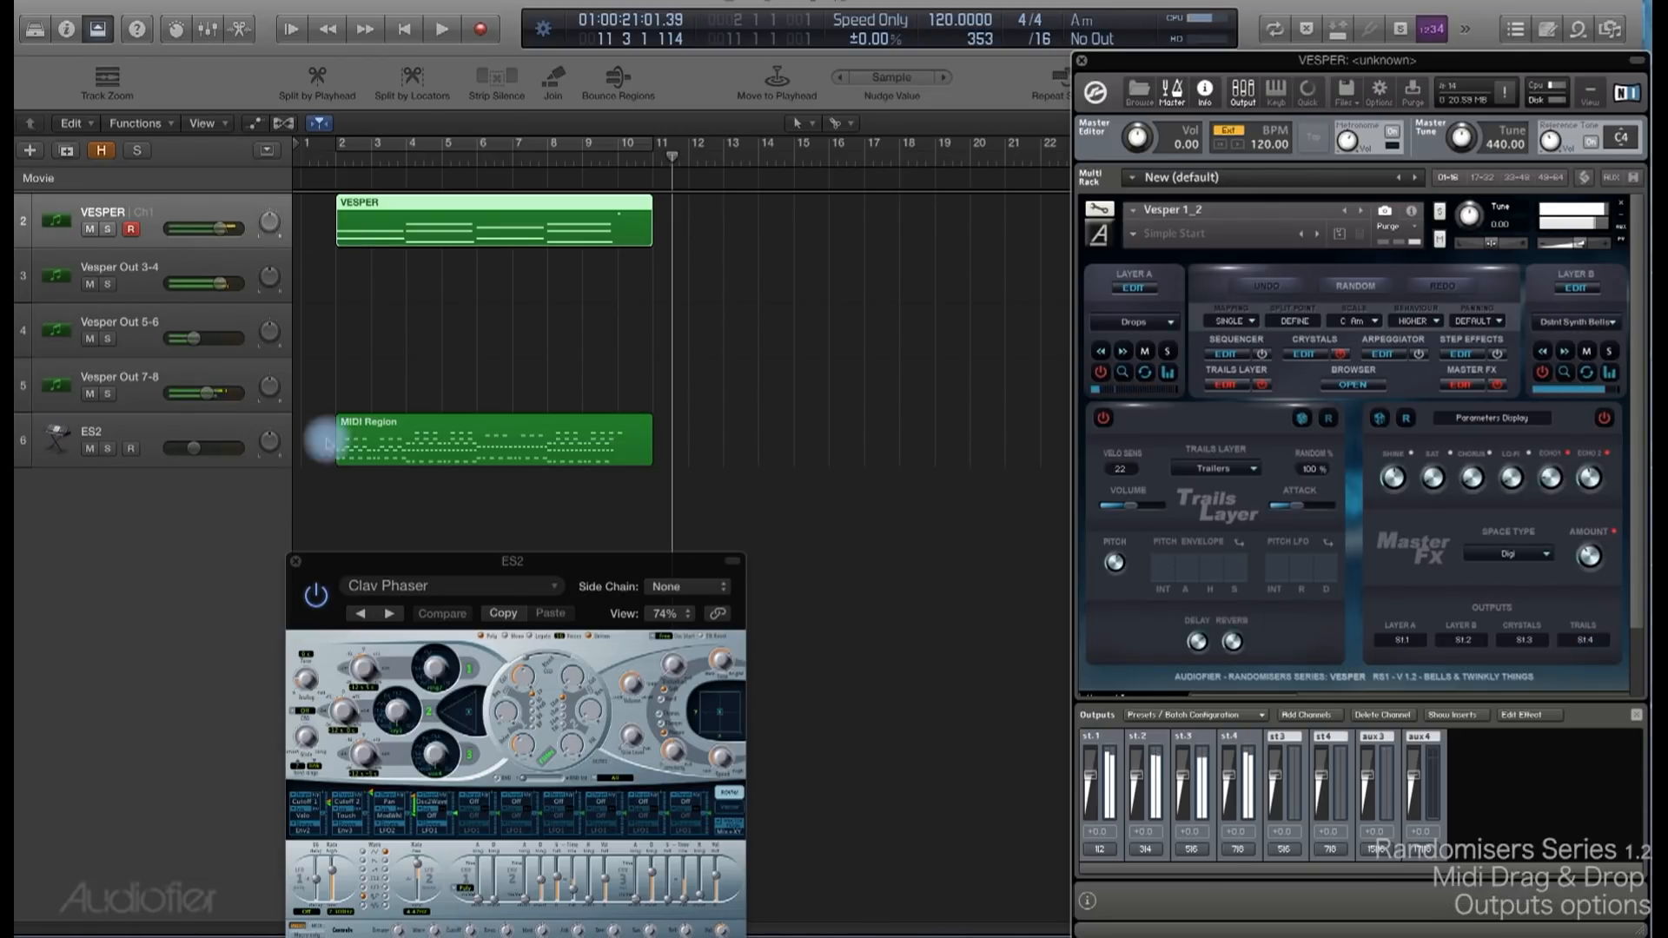
Solo the Vesper Out 7-8 track while lowering its volume, and release the solo.
click(108, 394)
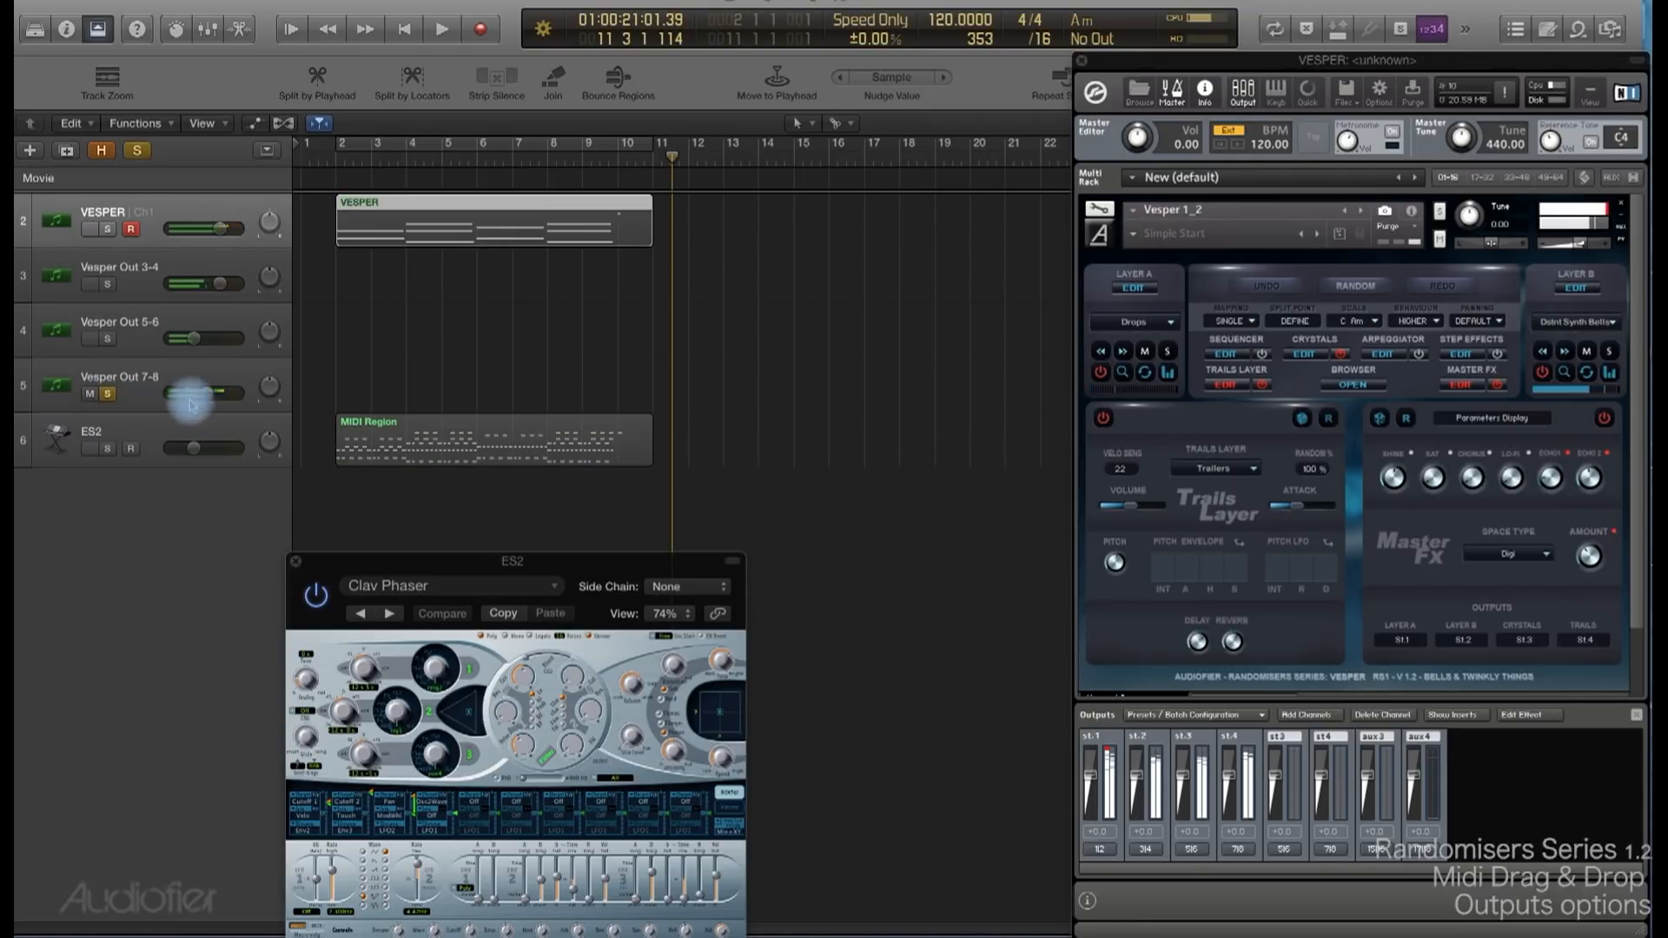
click(107, 394)
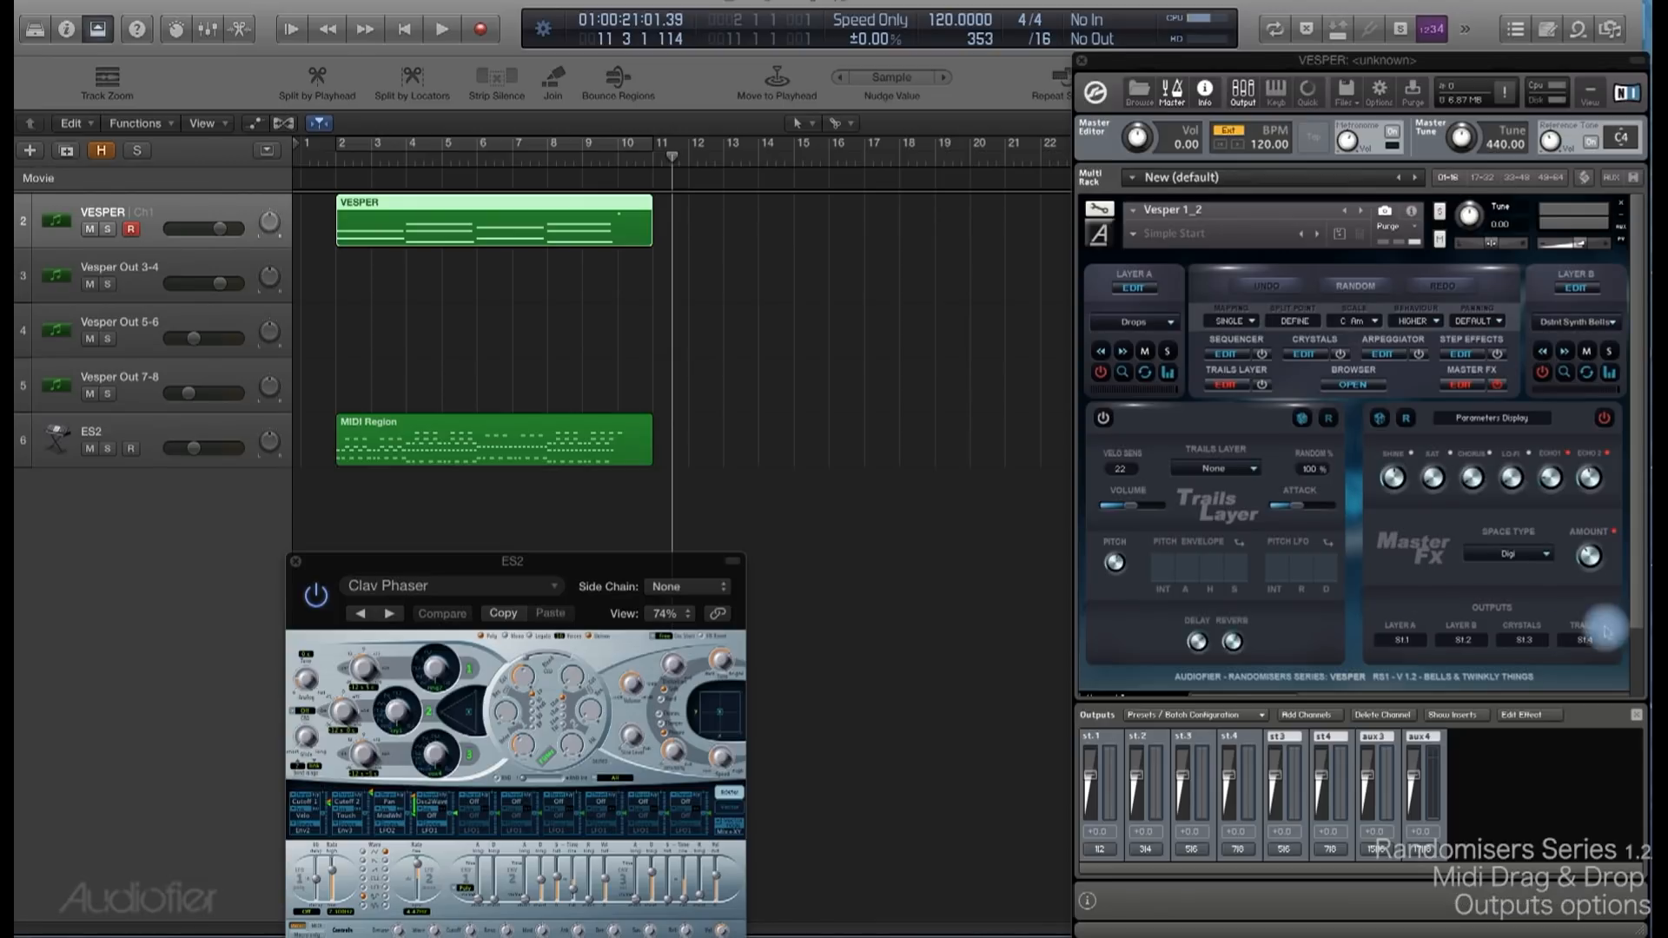
Set the Layer A, Layer B, Crystals and Trails outputs to No FX.
click(1402, 640)
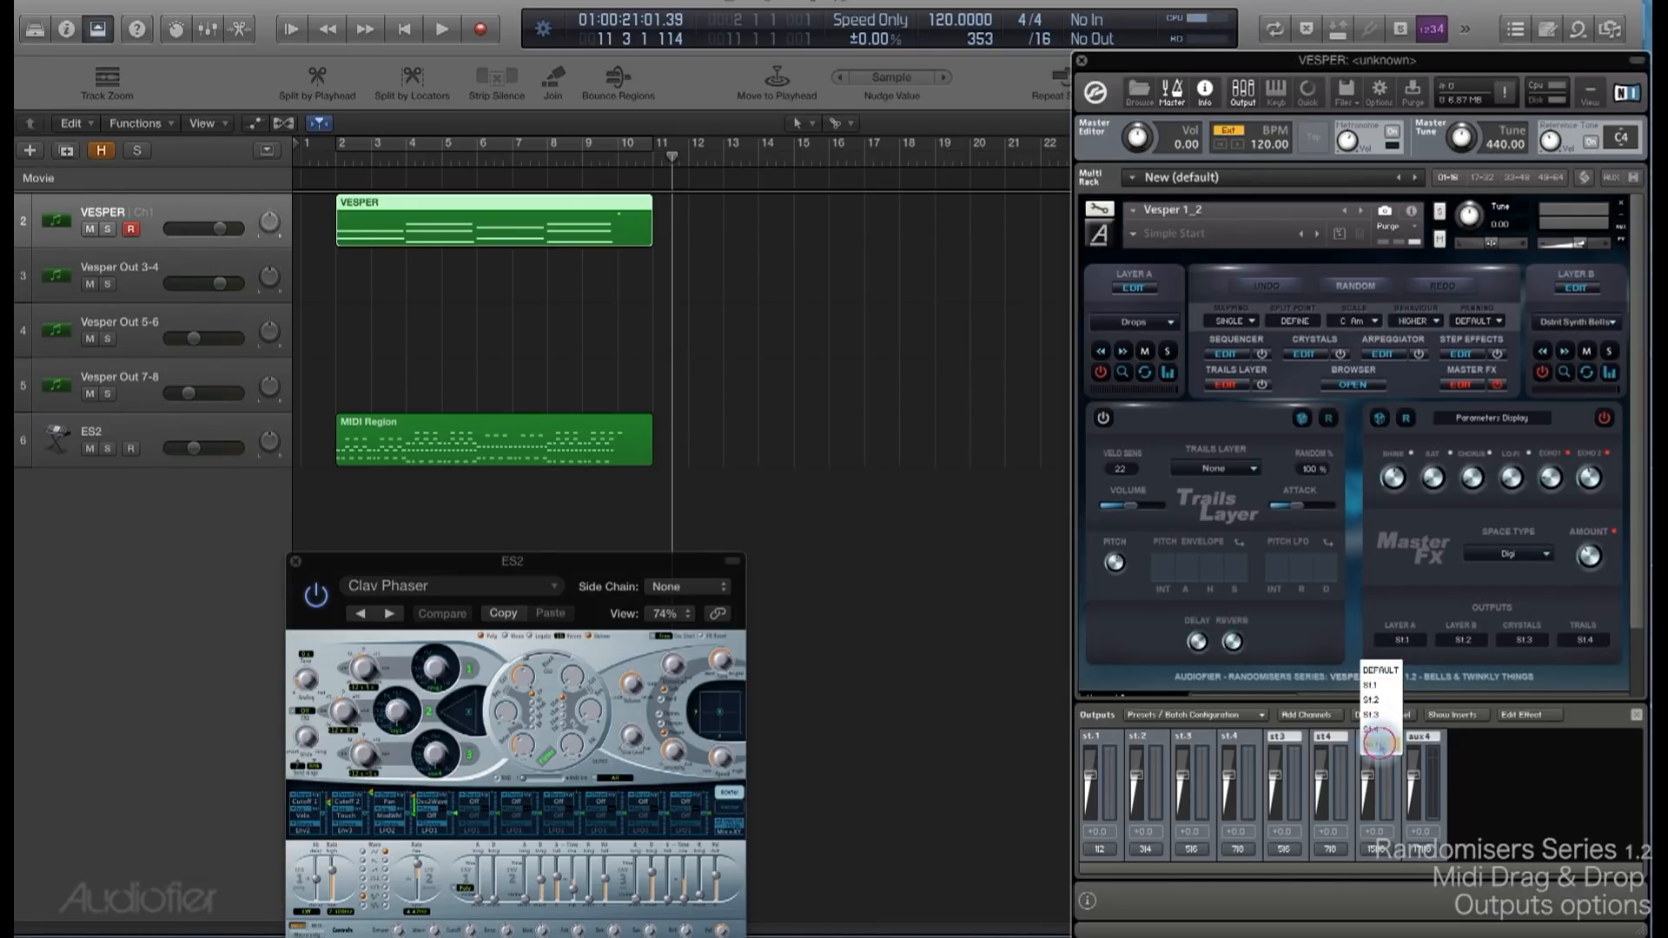
click(1387, 744)
click(1462, 640)
click(1444, 744)
click(1524, 640)
click(1504, 744)
click(1585, 640)
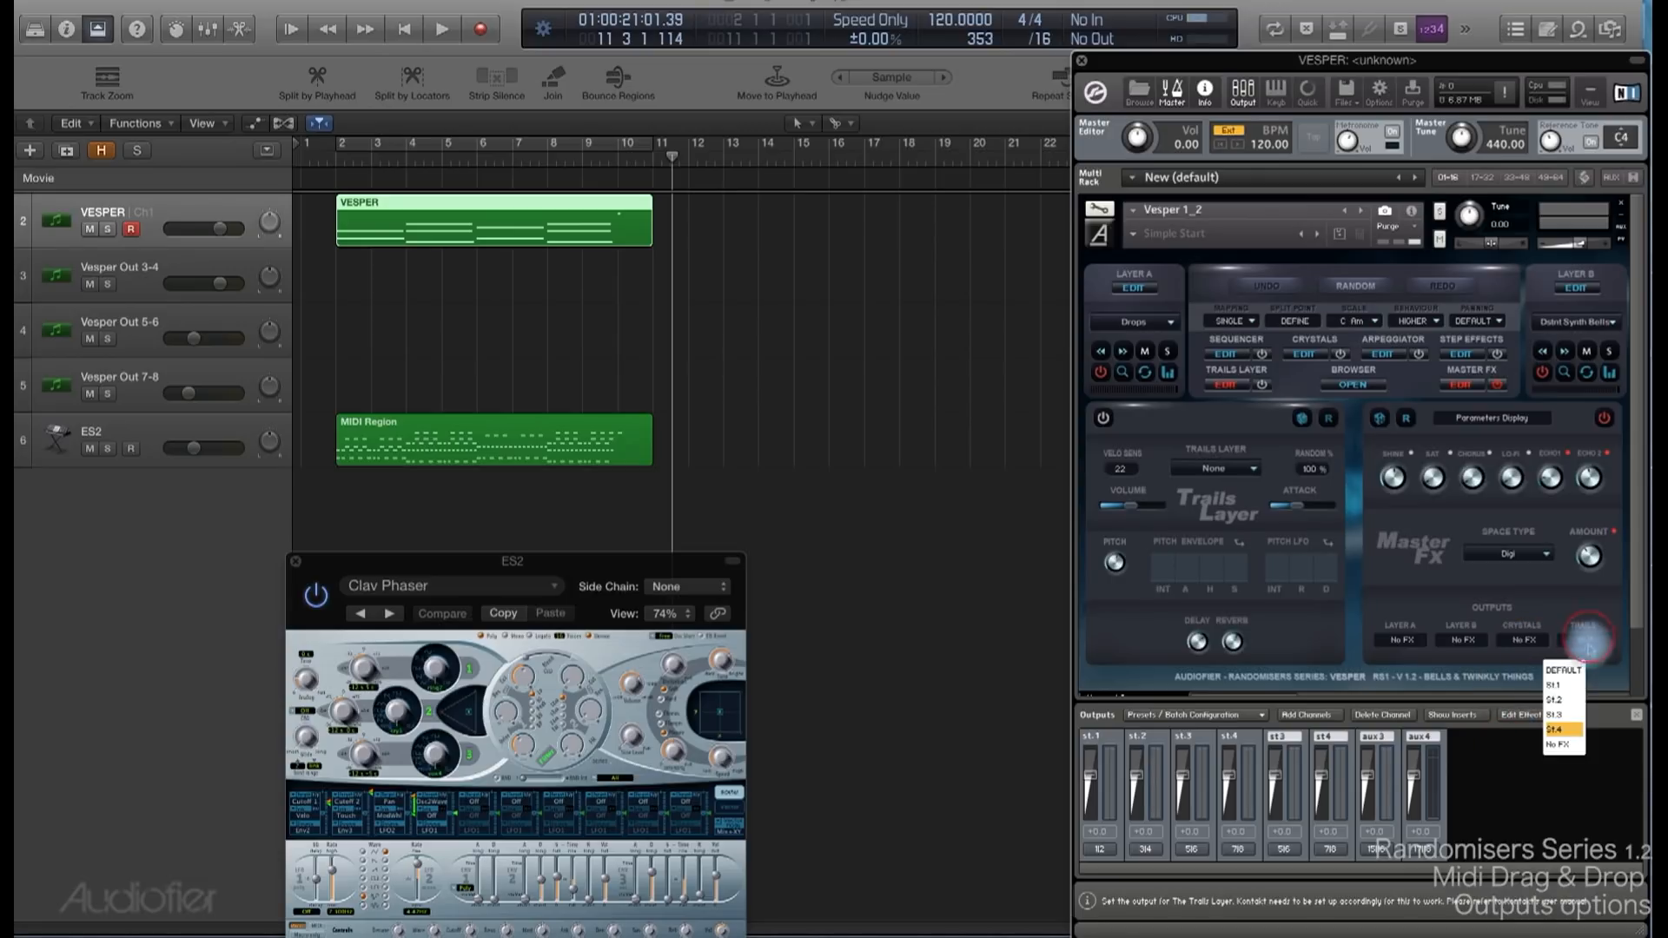
click(1567, 743)
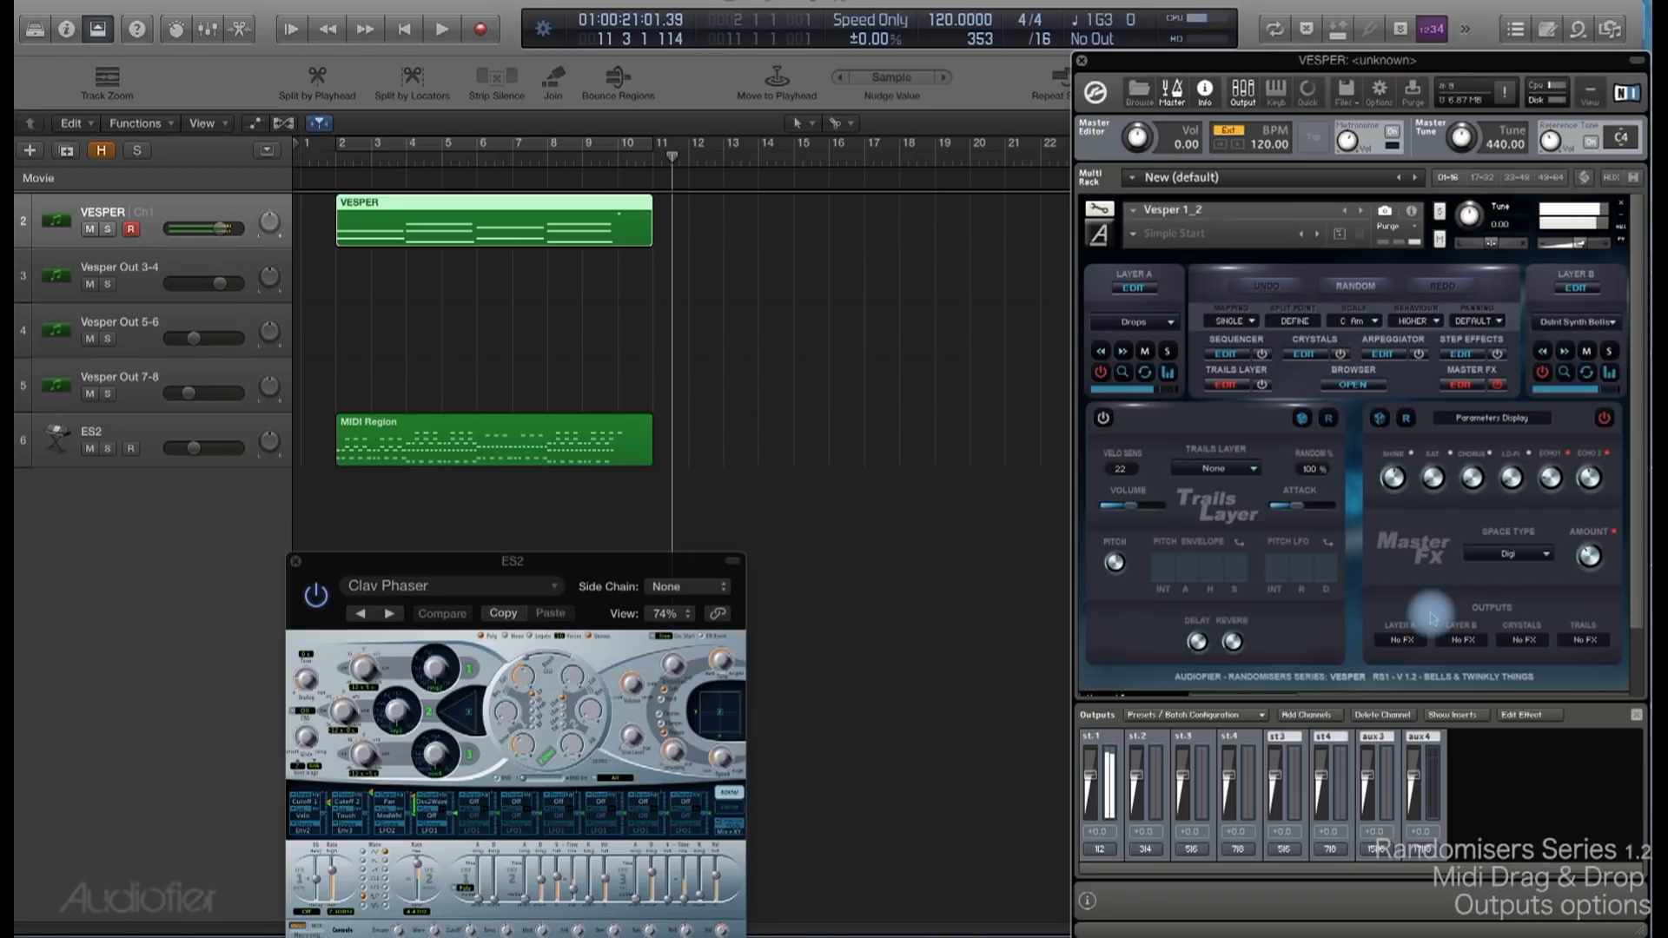
Return the Layer A and Layer B outputs to DEFAULT.
click(1404, 639)
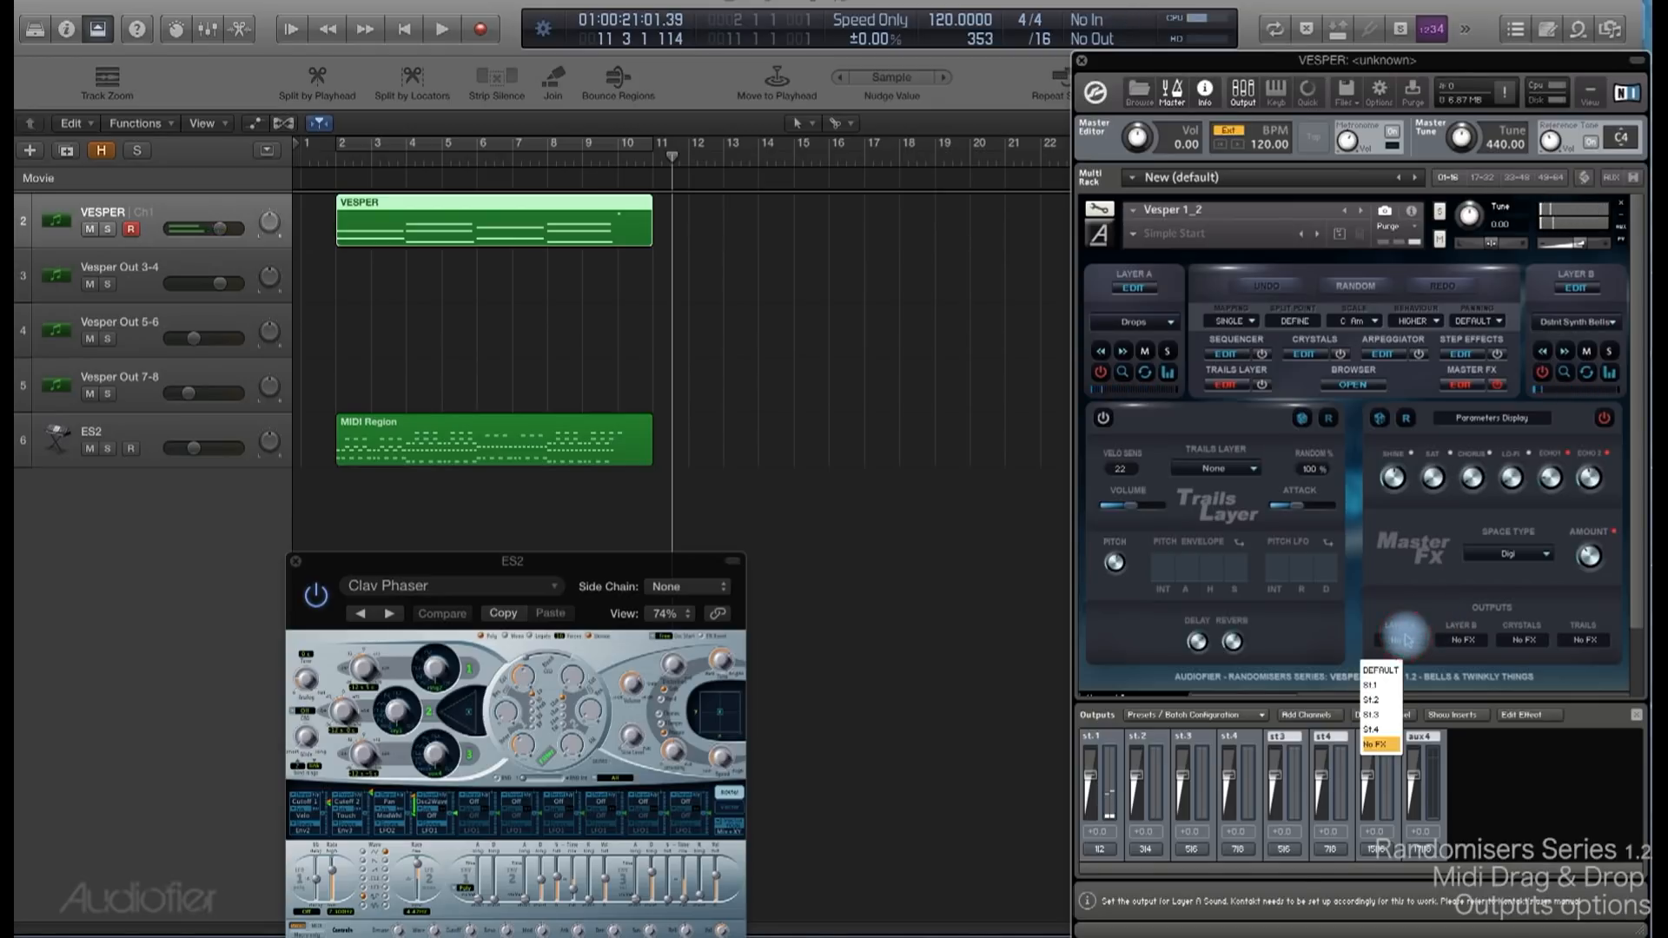
click(1381, 674)
click(1459, 641)
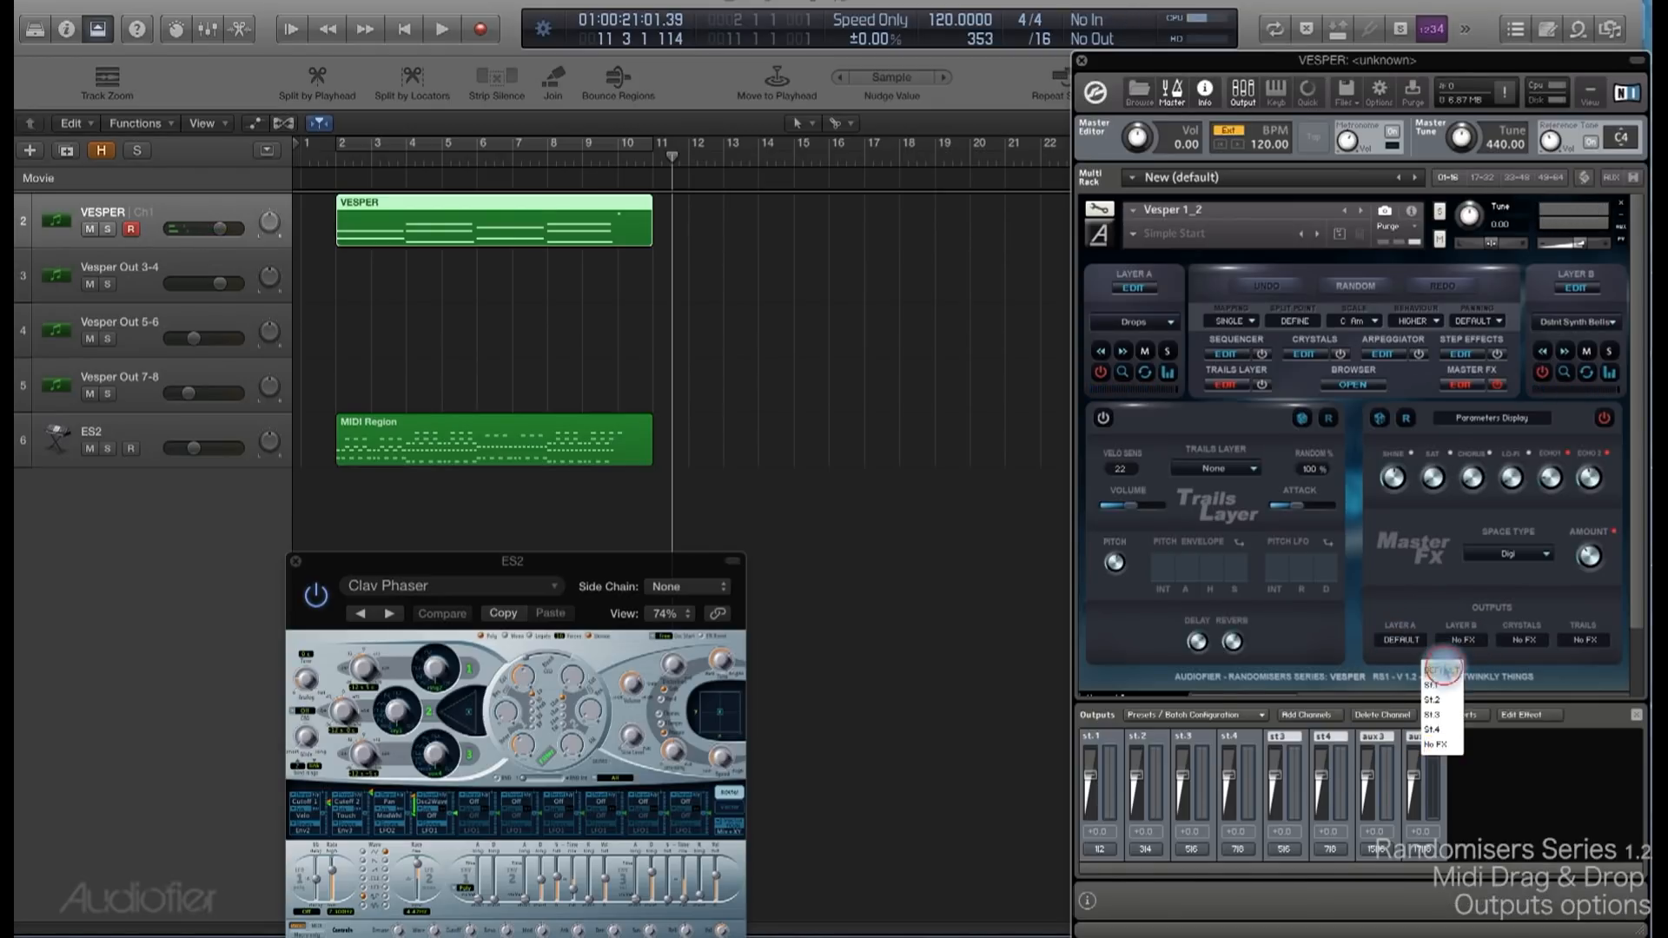
click(1442, 670)
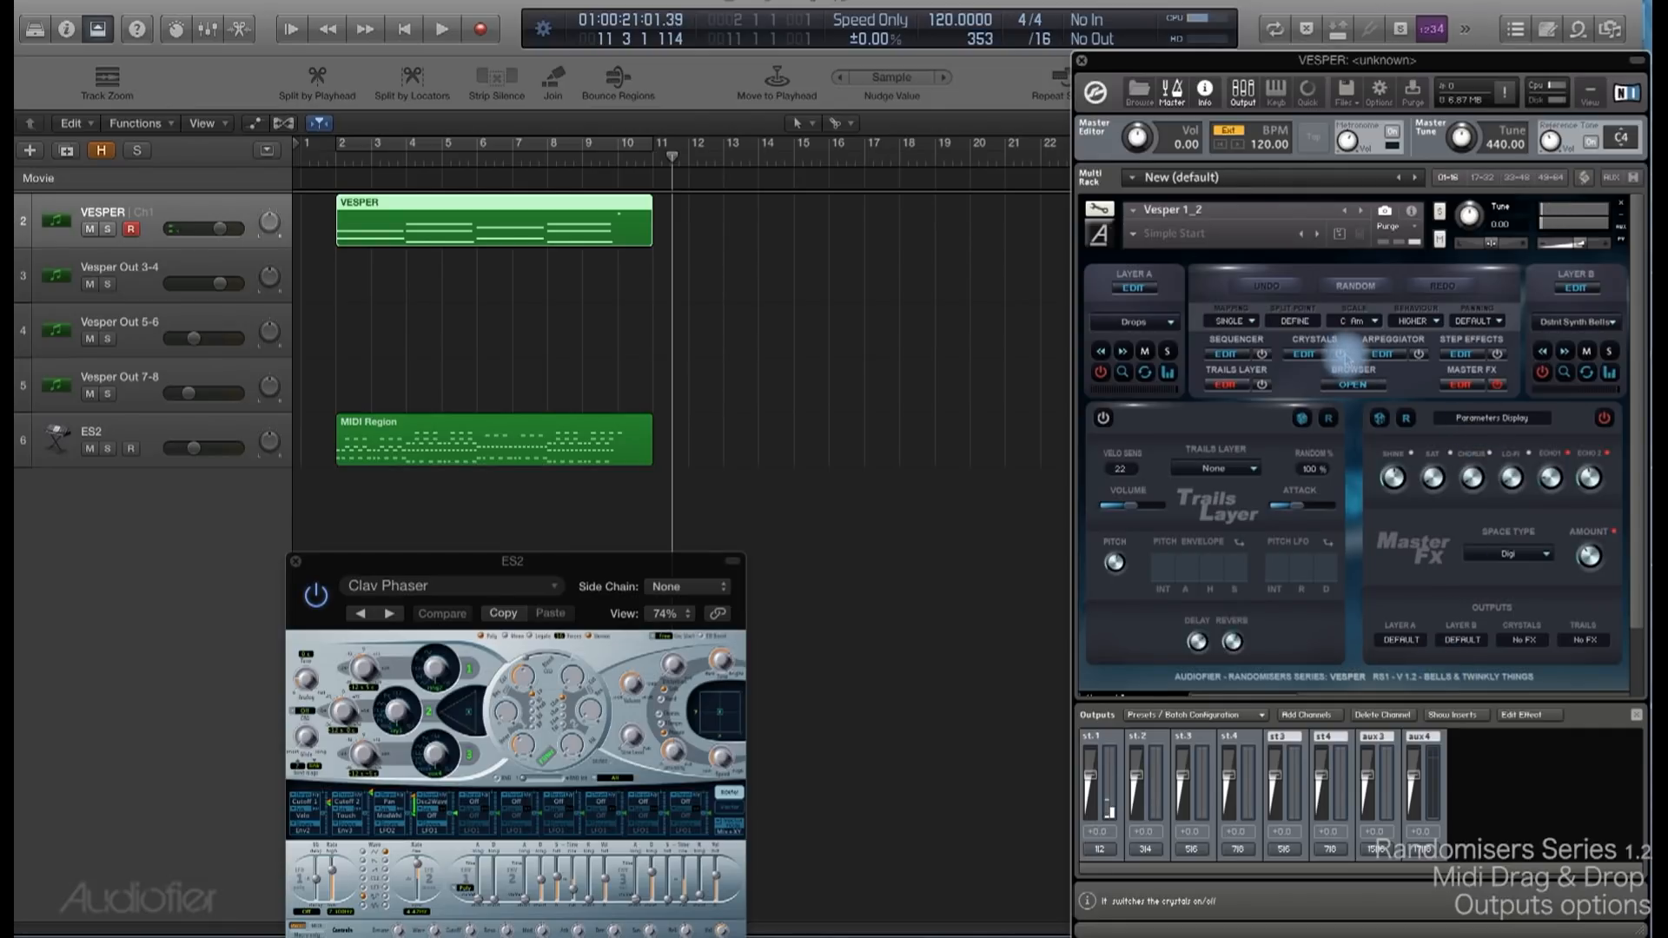
Examine the output options available for the Crystals layer and close the list.
mouse_move(1262, 388)
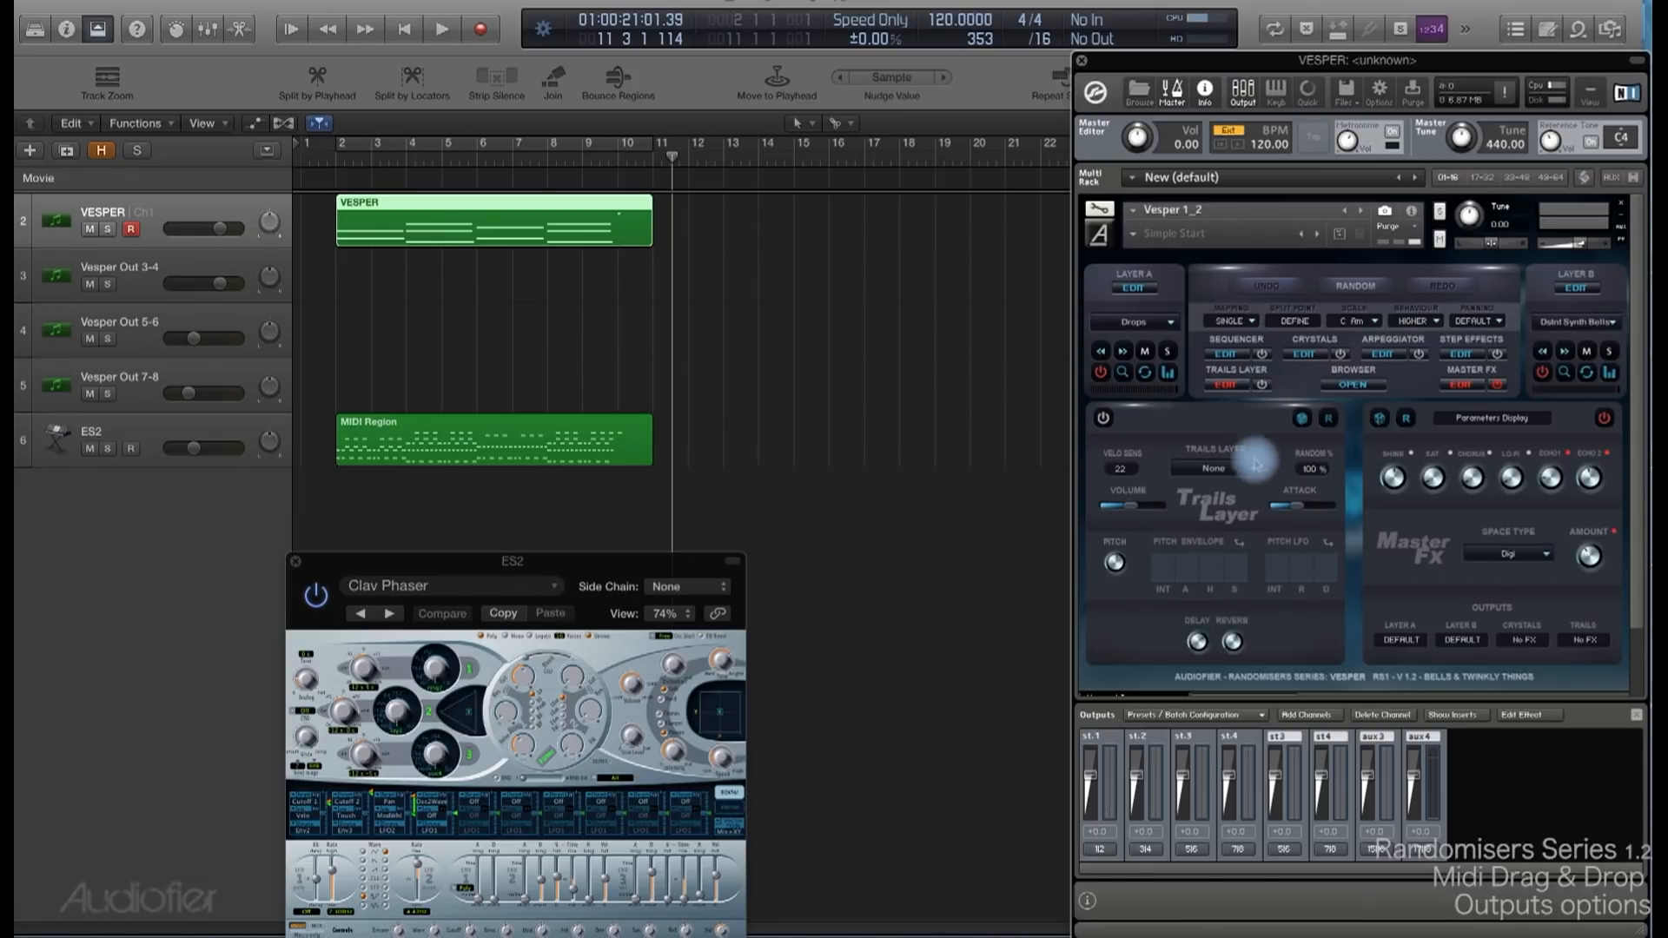
mouse_move(1220, 473)
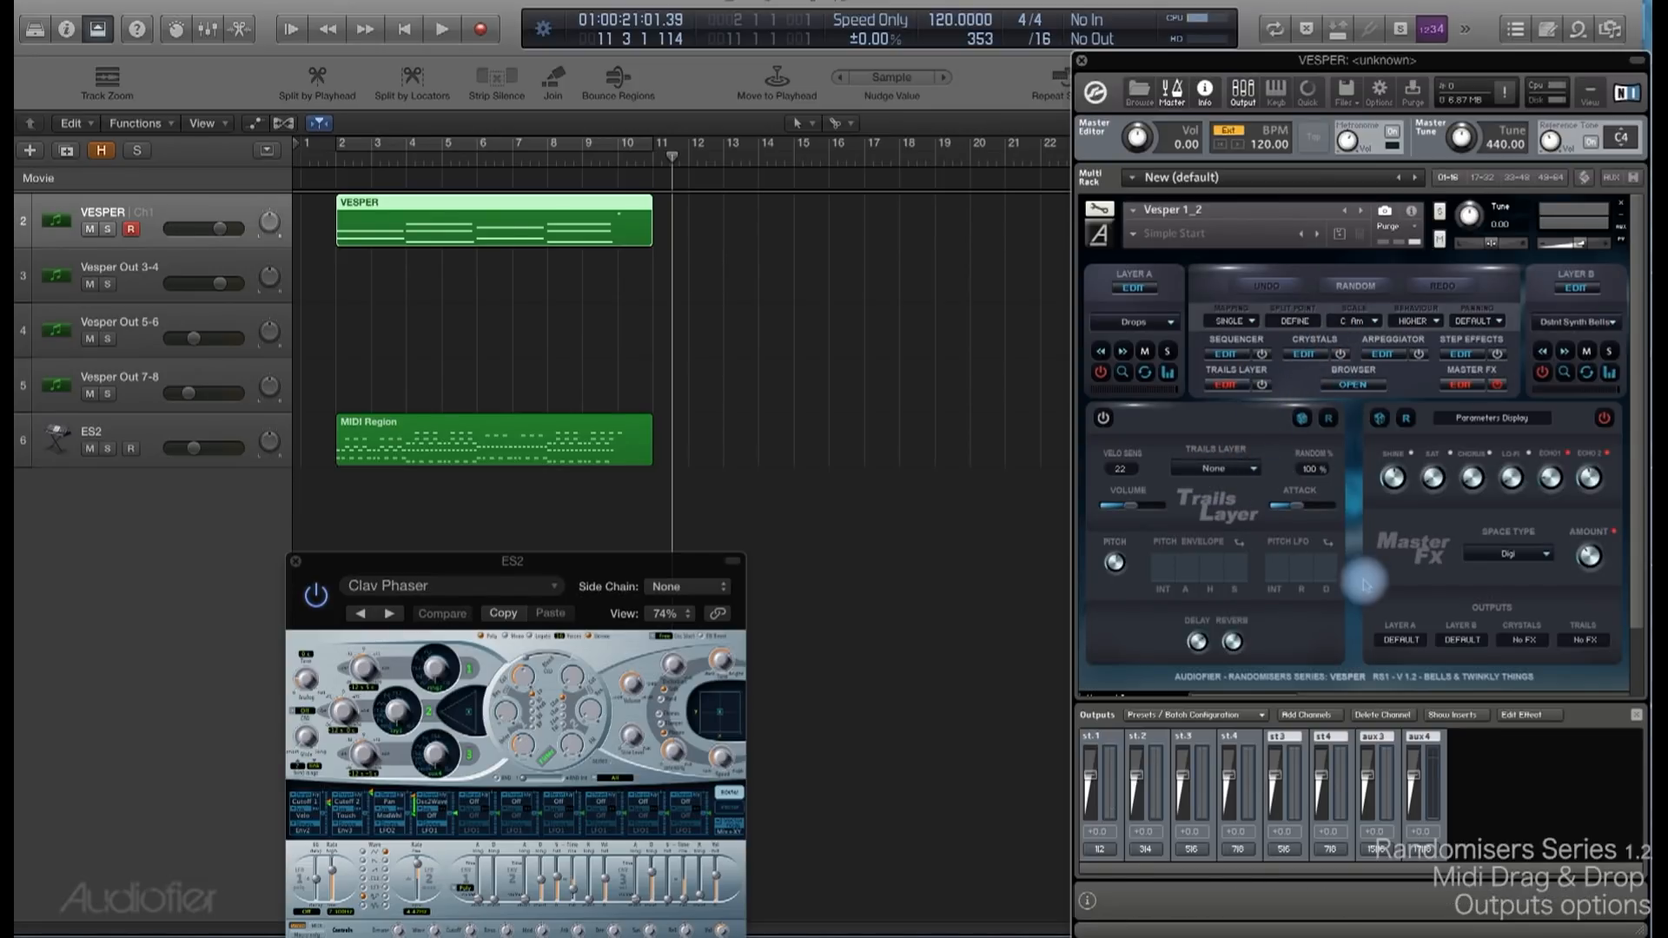
mouse_move(1527, 643)
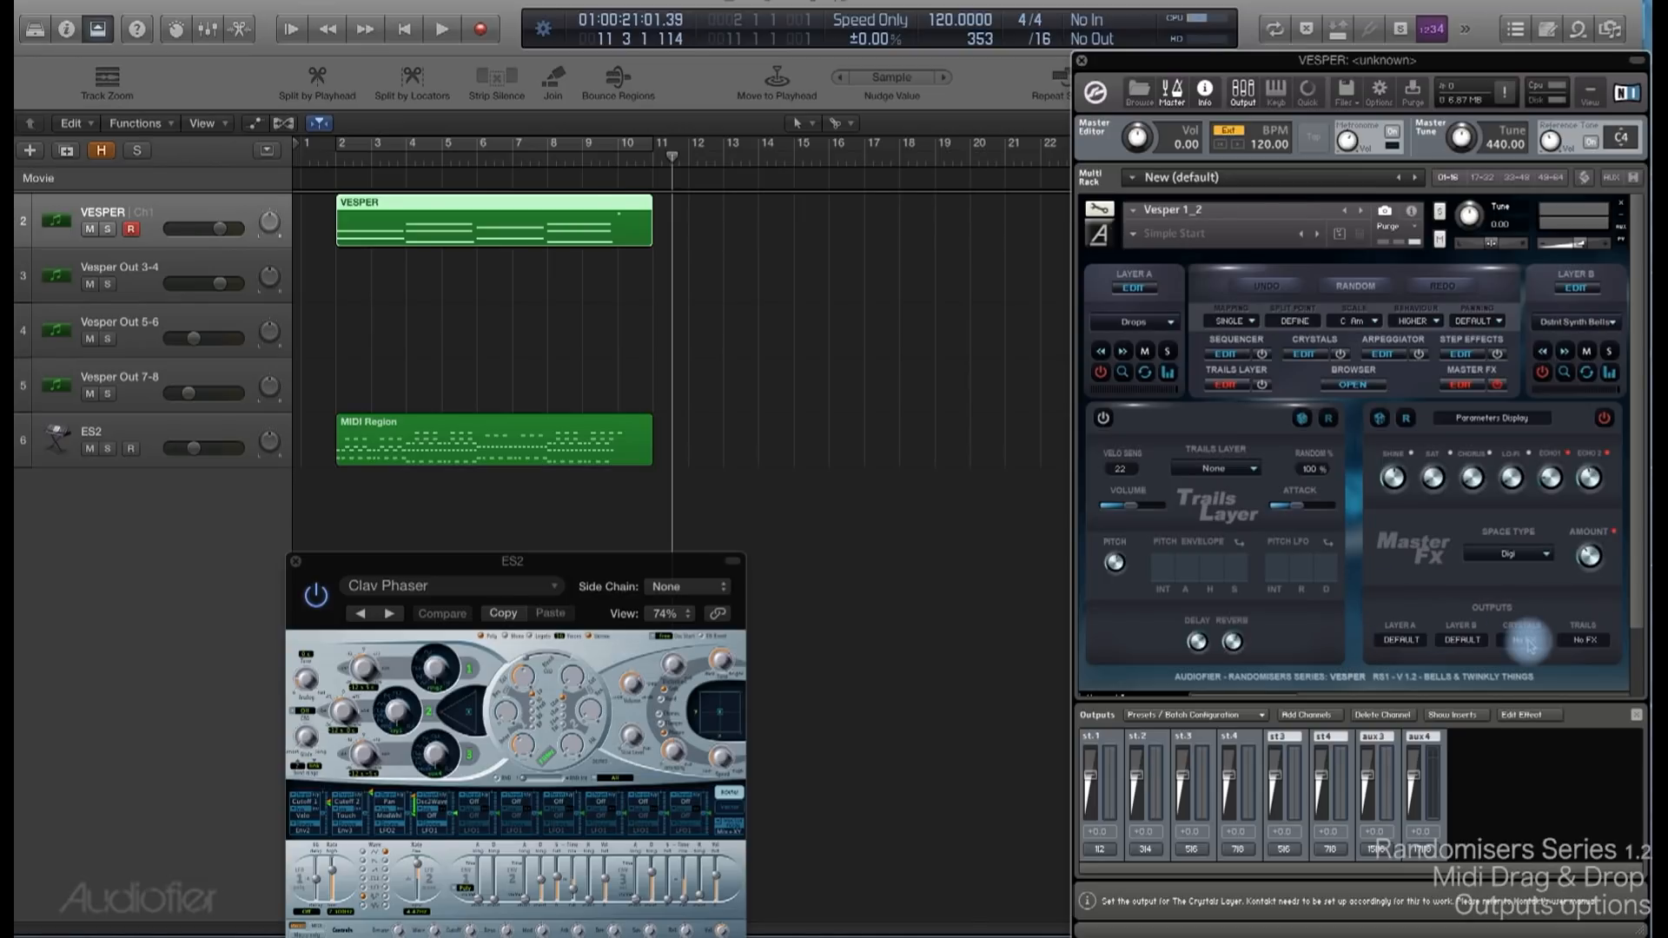
click(1527, 641)
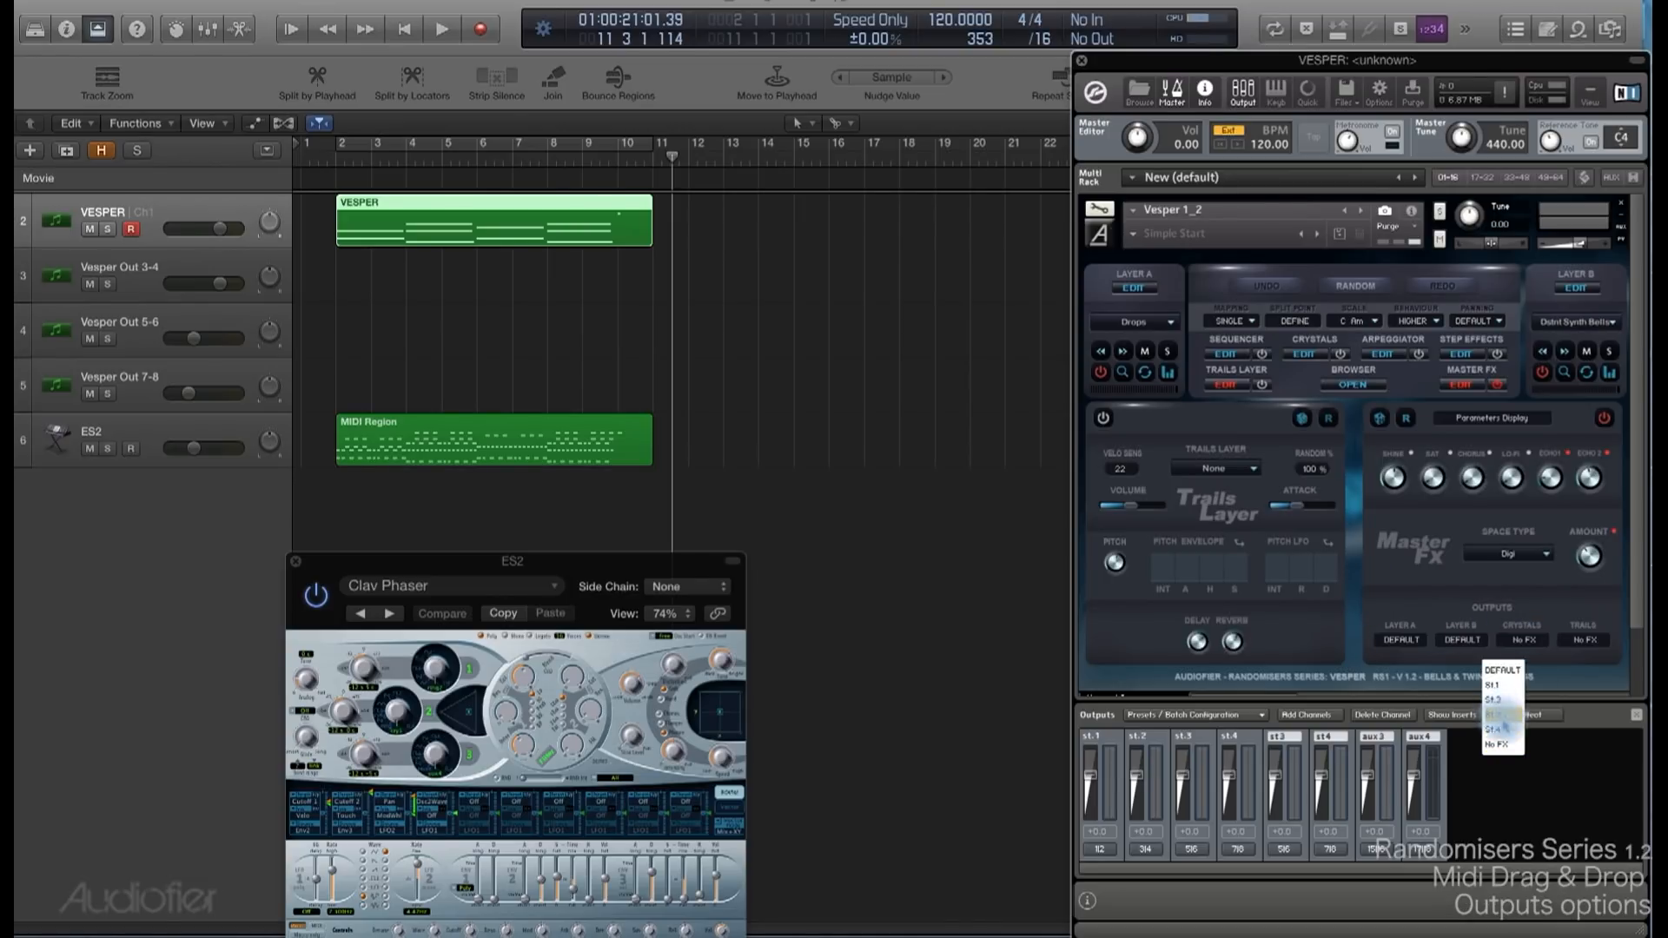
click(1494, 591)
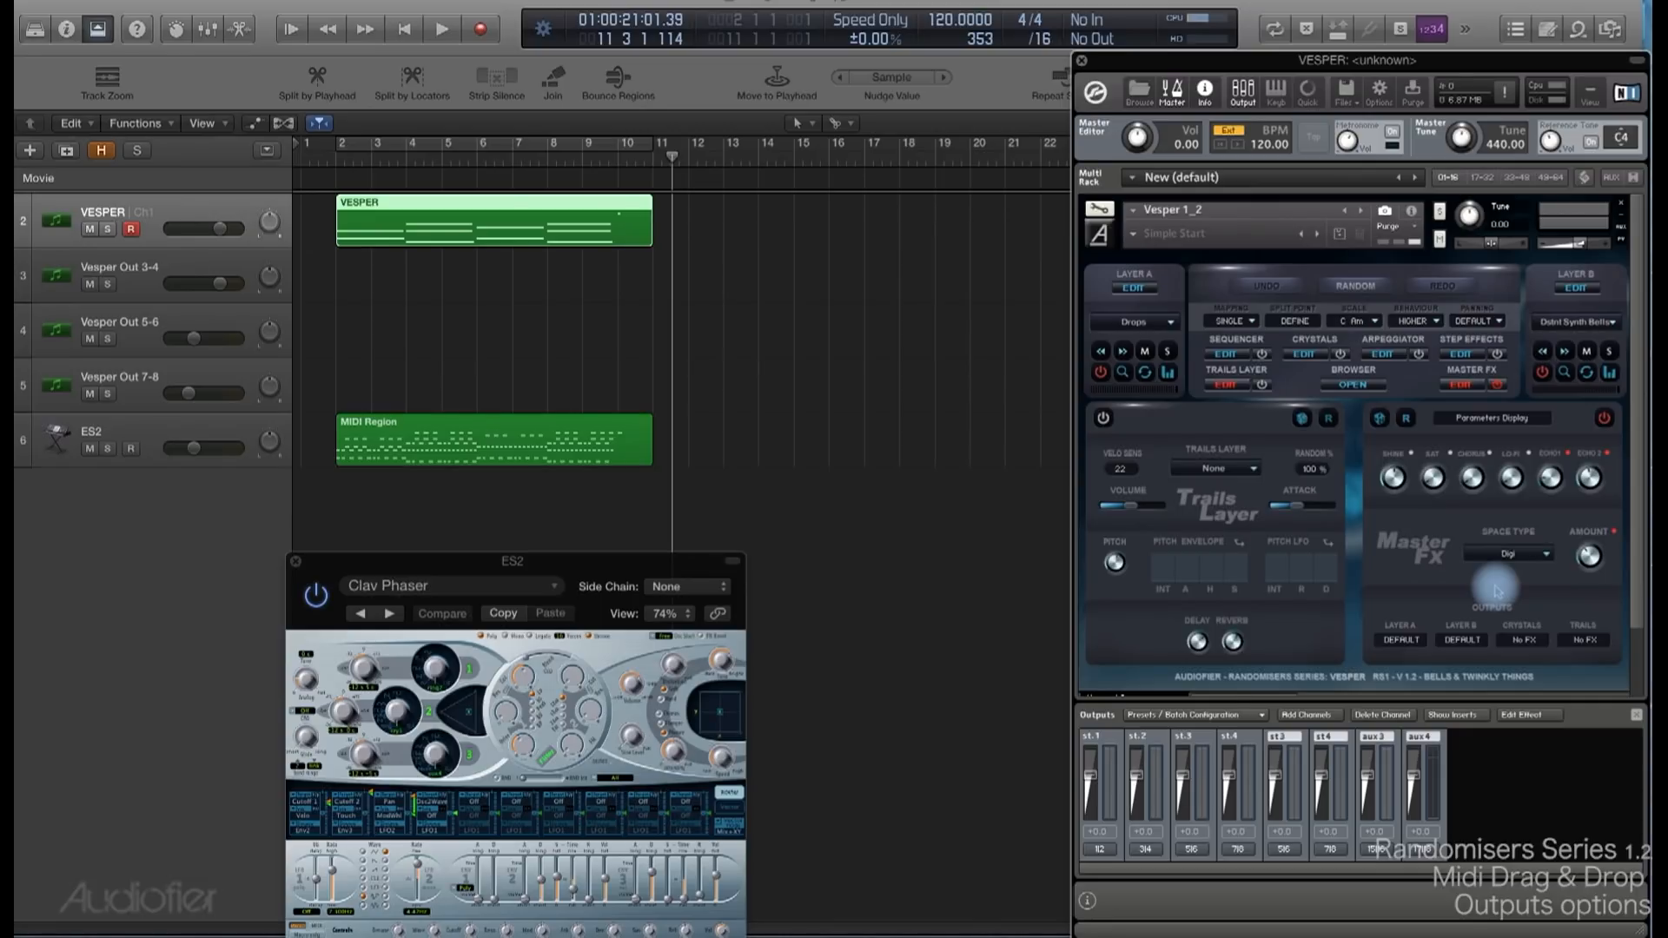